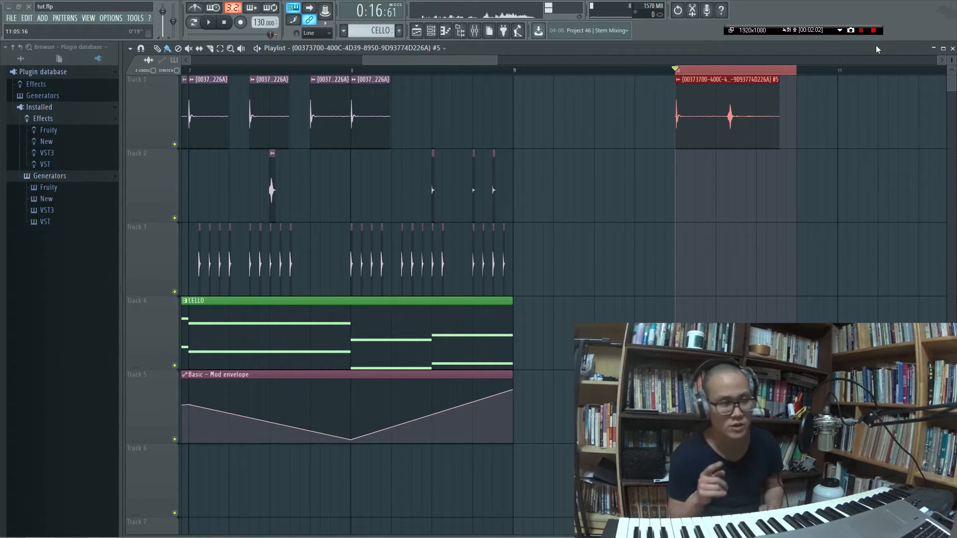
# Step: Play back the recorded audio clip at bar 10 on Track 1
pyautogui.moveTo(727, 118)
pyautogui.mouseDown()
pyautogui.moveTo(638, 122)
pyautogui.moveTo(724, 127)
pyautogui.mouseUp()
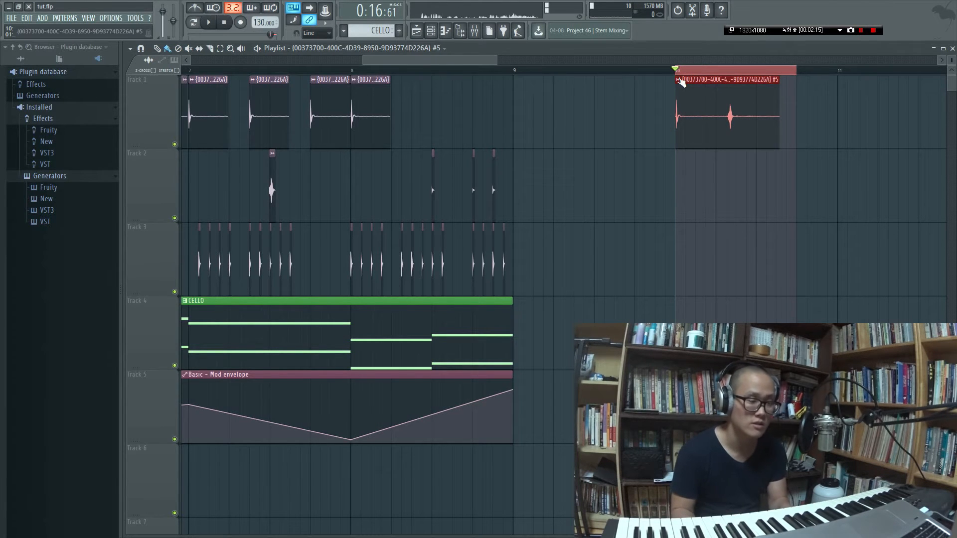
pyautogui.press('space')
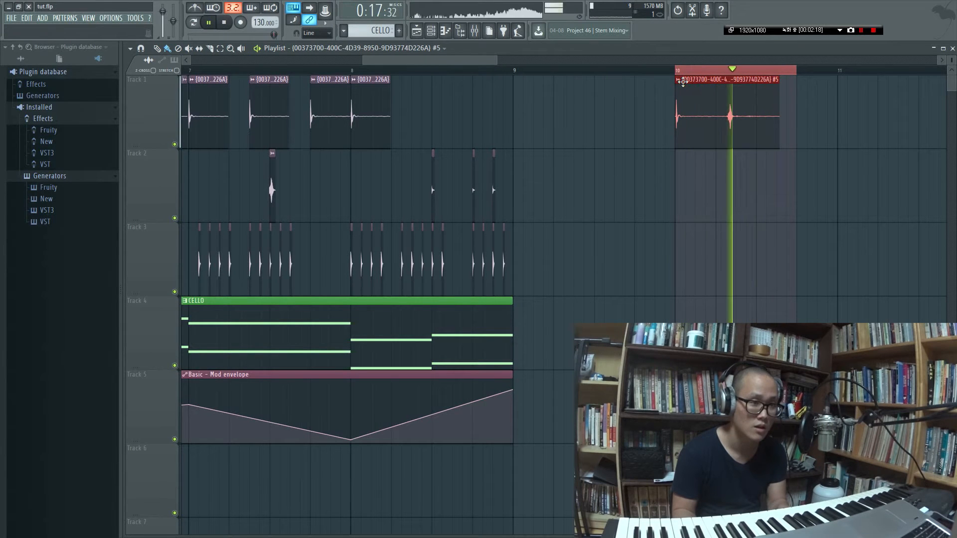
pyautogui.press('space')
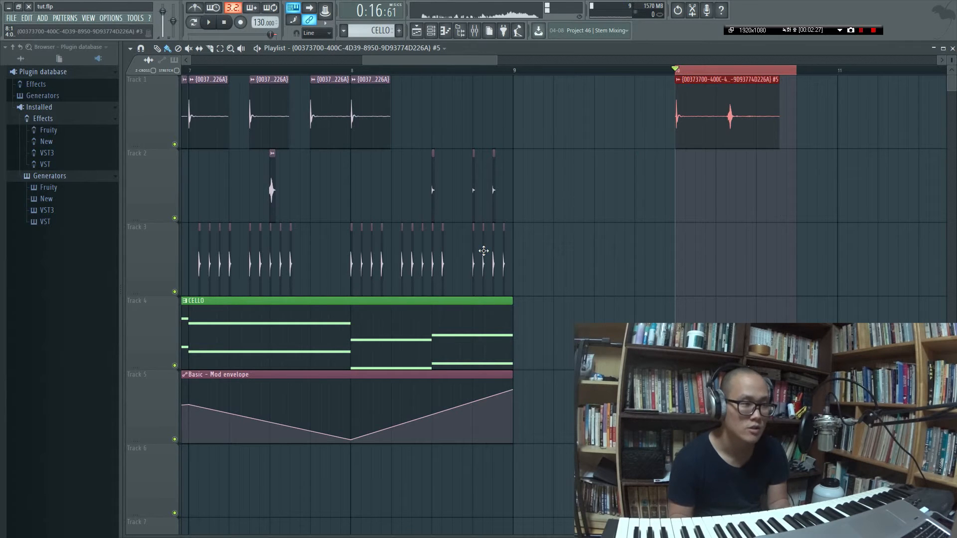
# Step: Delete the audio clip at bar 10 on Track 1 and return the playhead to the start
pyautogui.scroll(-5, 538, 202)
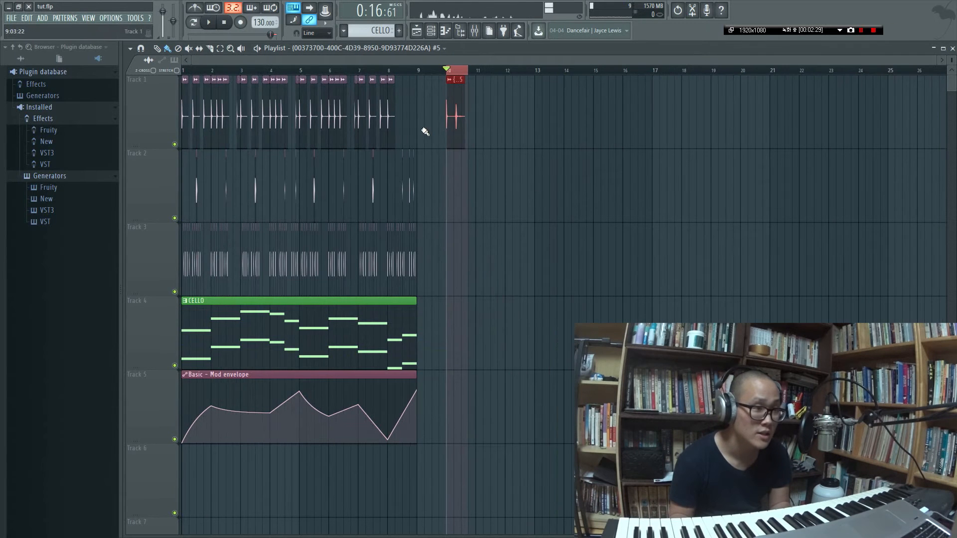
pyautogui.rightClick(445, 120)
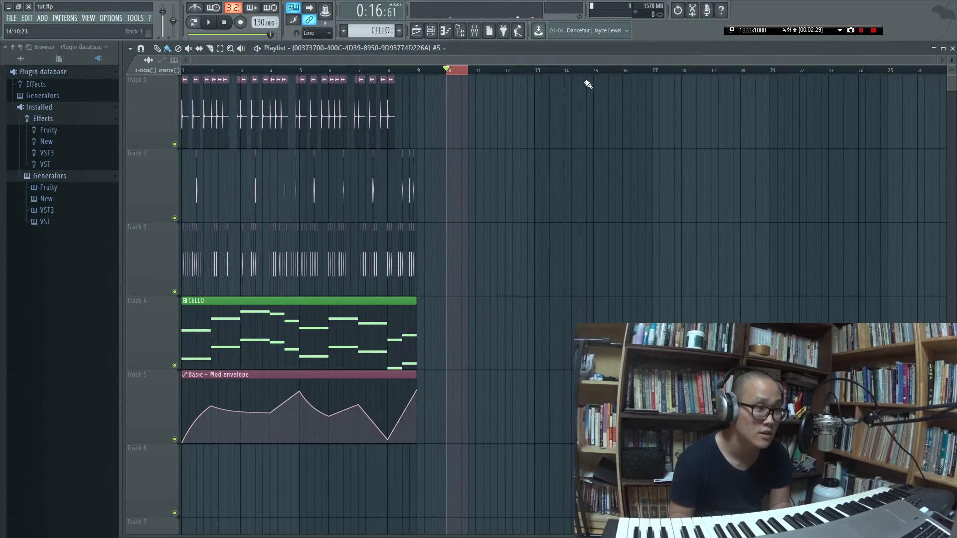
pyautogui.click(185, 74)
# Step: Examine the sample settings of the recorded audio clip in its channel window, then close them
pyautogui.scroll(8, 151, 237)
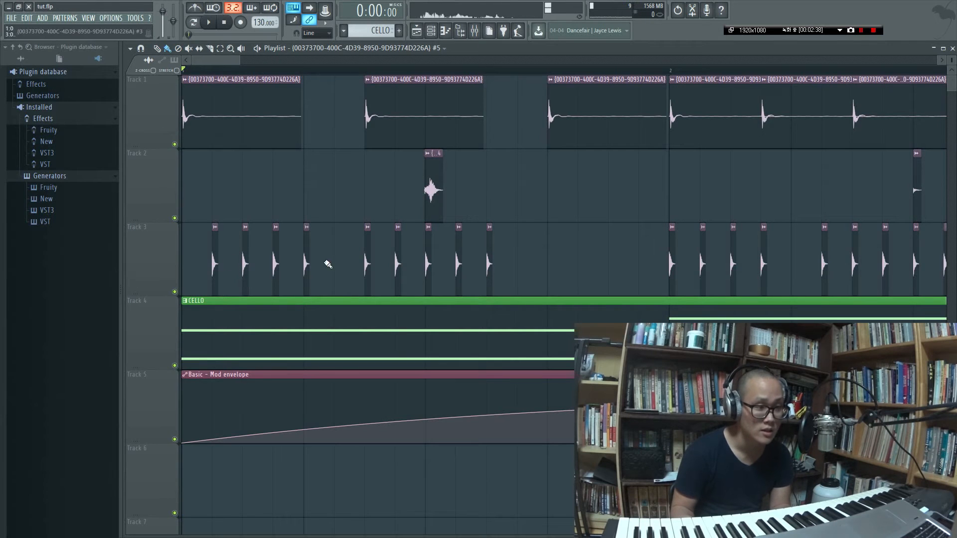
pyautogui.doubleClick(198, 159)
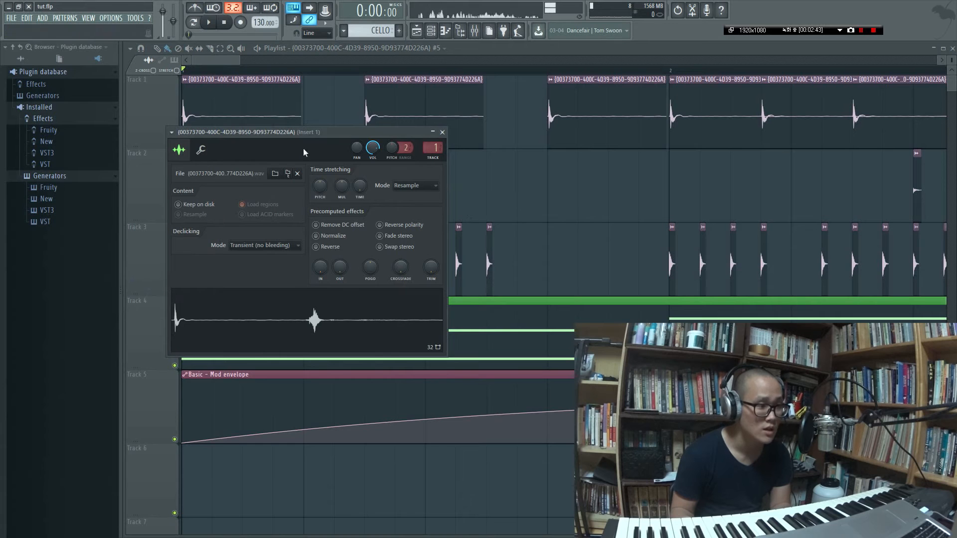
pyautogui.click(442, 132)
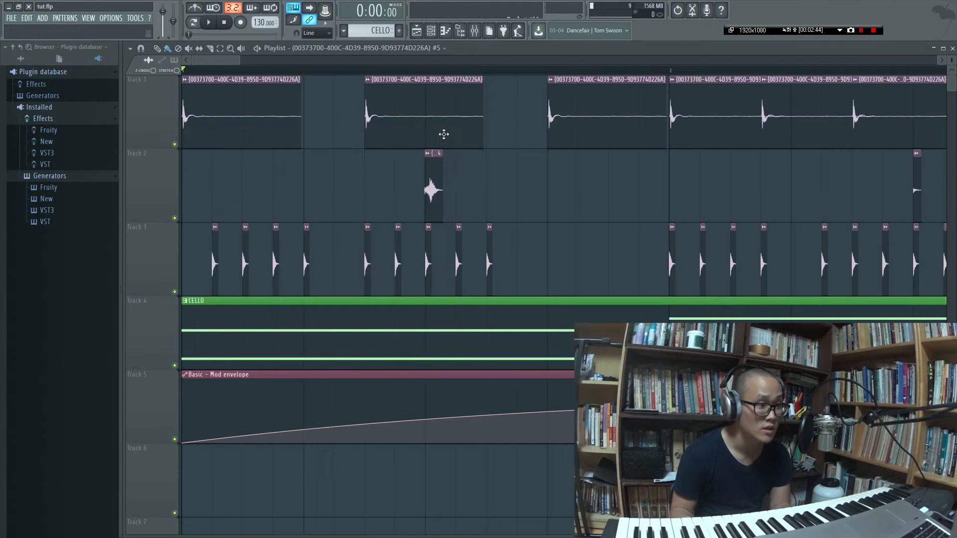
# Step: Mute the cello and Mod envelope tracks, leaving Tracks 1 to 3 on, and play the drum arrangement from the start
pyautogui.rightClick(176, 293)
pyautogui.click(175, 219)
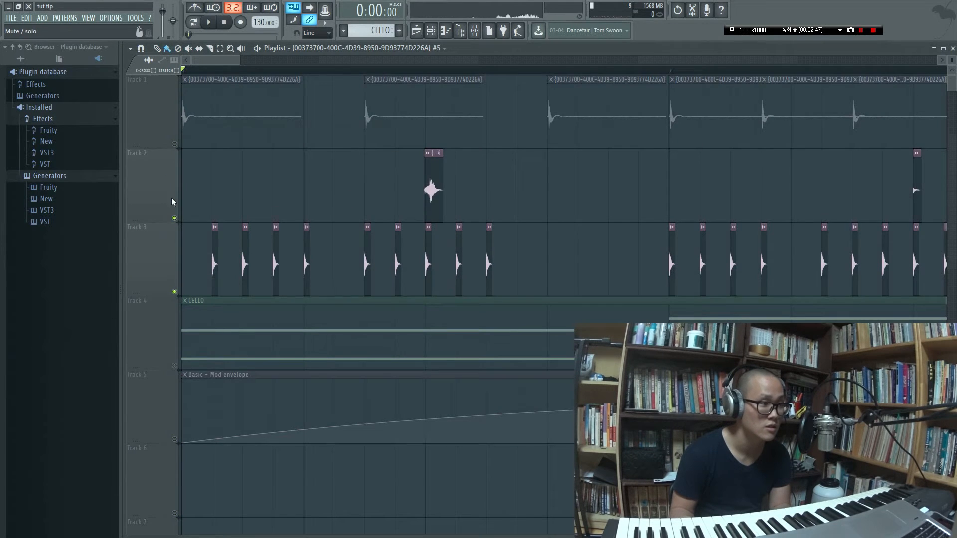
pyautogui.click(176, 144)
pyautogui.press('space')
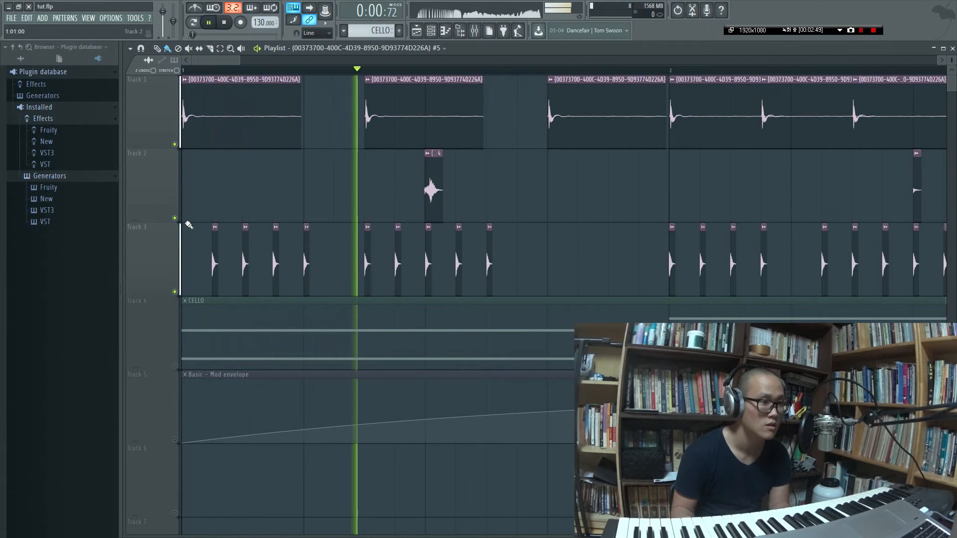
pyautogui.keyDown('ctrl'); pyautogui.scroll(-4, 240, 194); pyautogui.keyUp('ctrl')
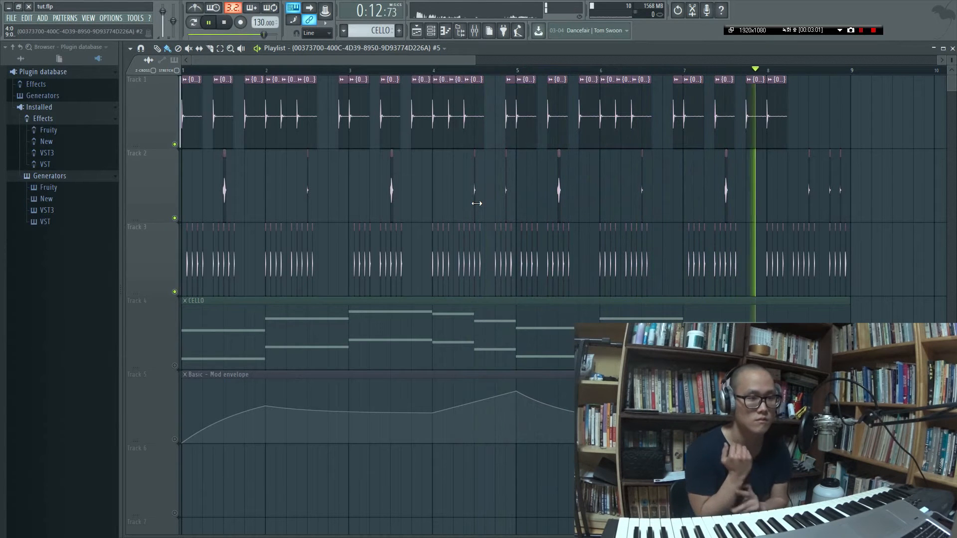
pyautogui.press('space')
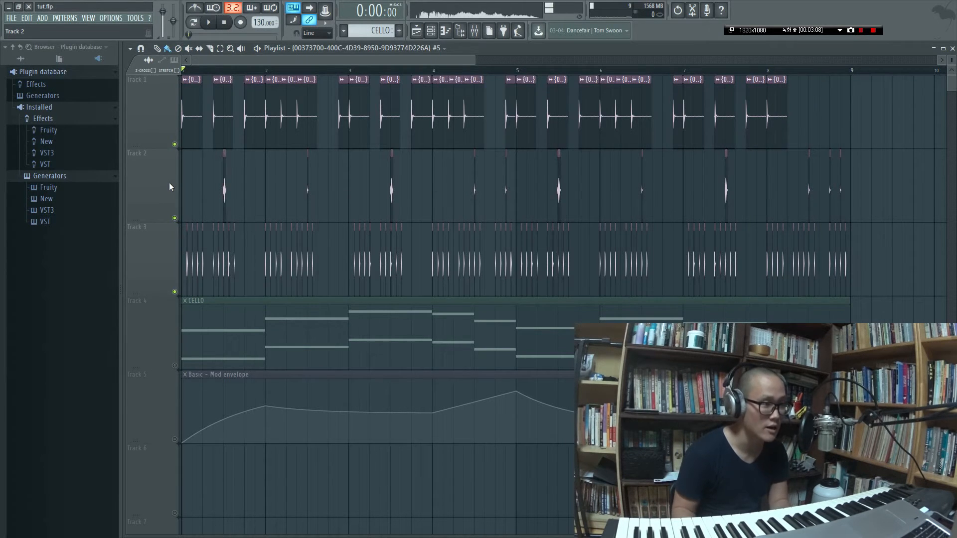
# Step: Show the mixer and examine the settings of Insert 1's four effects: three Fruity parametric EQ 2 instances and Fruity Fast Dist
pyautogui.press('F6')
pyautogui.press('F9')
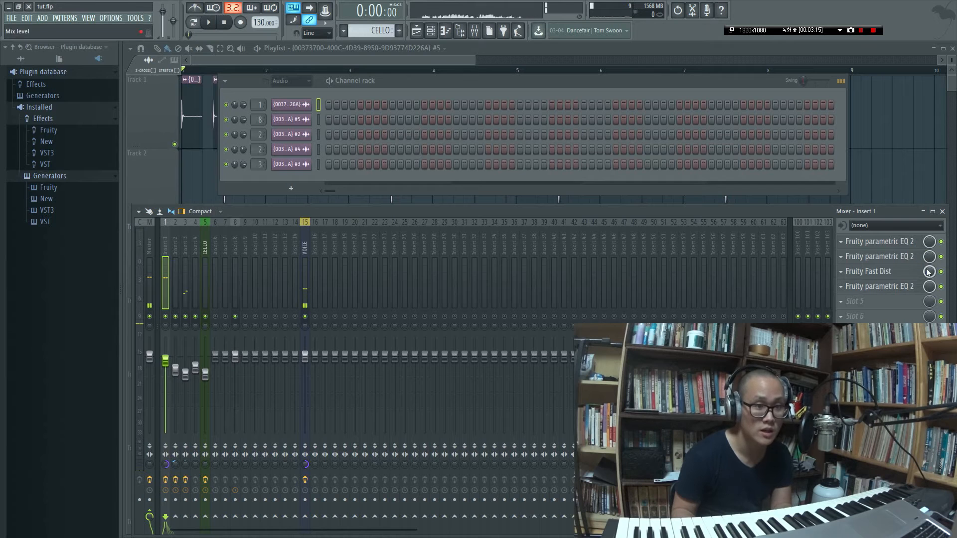
pyautogui.click(878, 241)
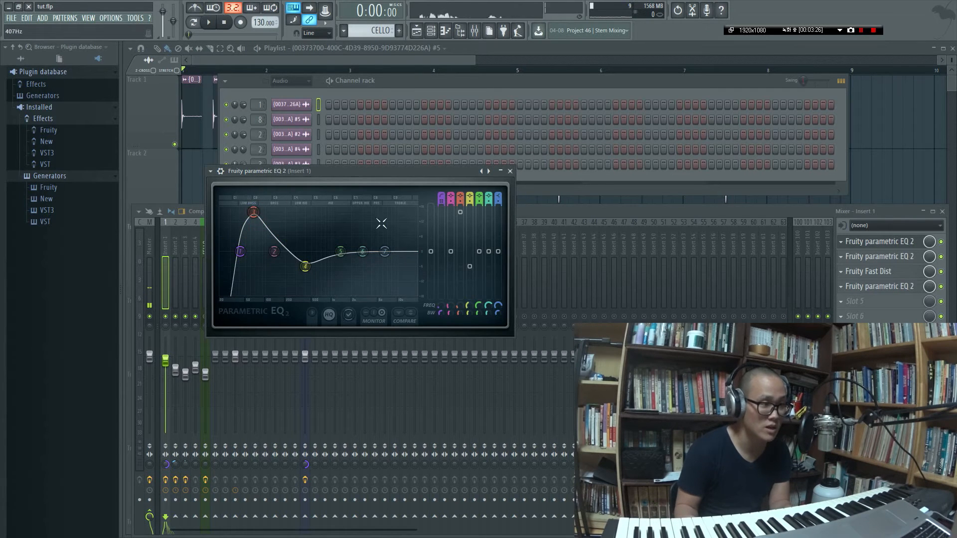
pyautogui.click(890, 243)
pyautogui.click(900, 257)
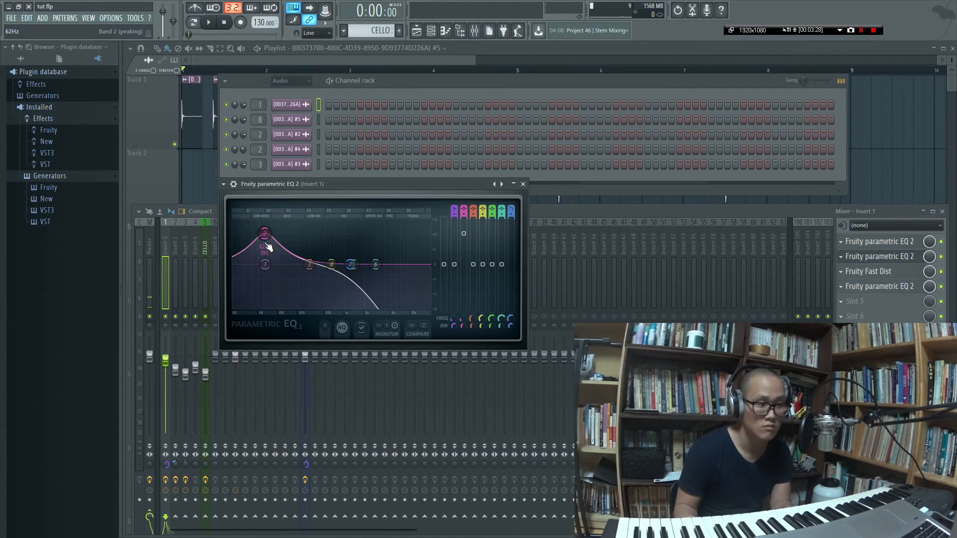
pyautogui.click(890, 257)
pyautogui.click(875, 271)
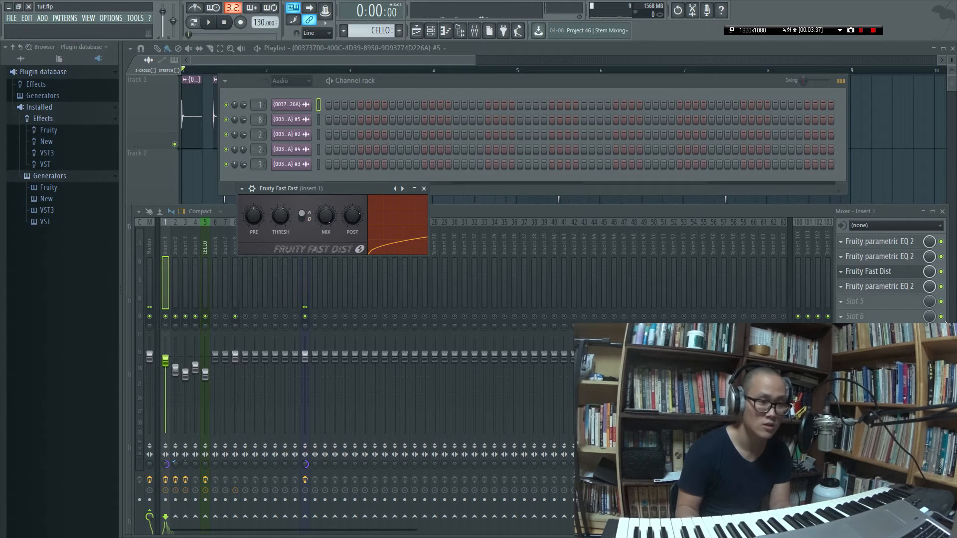
pyautogui.click(882, 286)
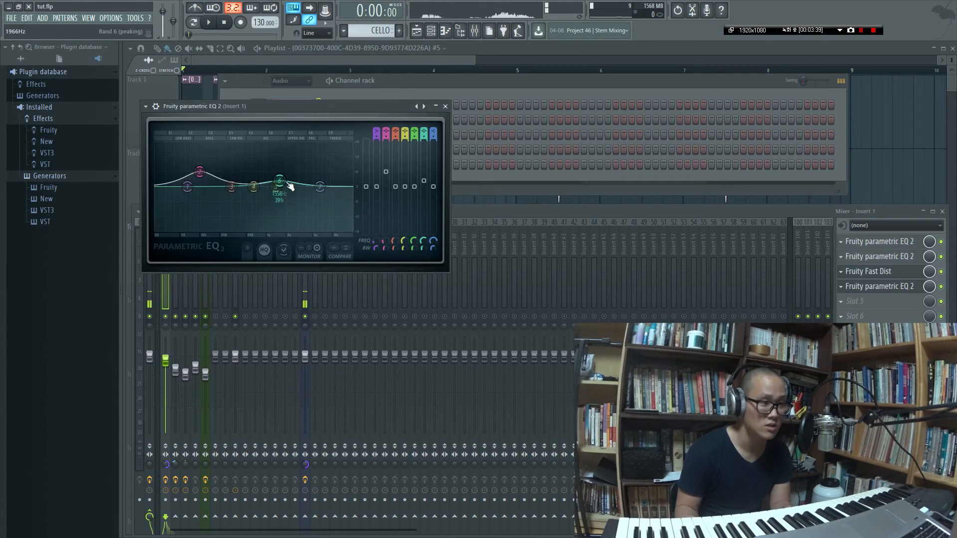
pyautogui.click(885, 288)
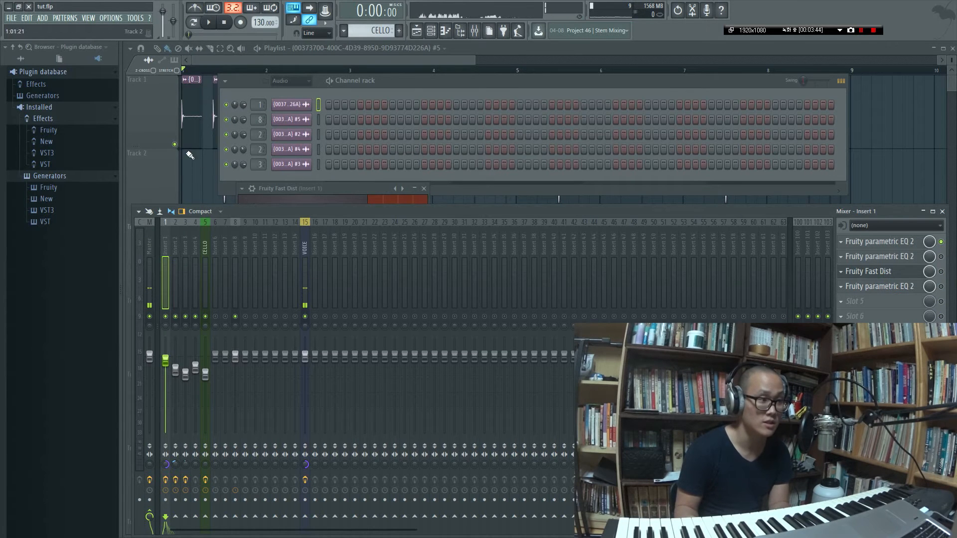
# Step: Solo Track 1 and play it with all of the Insert 1 effects bypassed
pyautogui.press('F12')
pyautogui.press('space')
pyautogui.press('Tab')
pyautogui.press('Tab')
pyautogui.press('Tab')
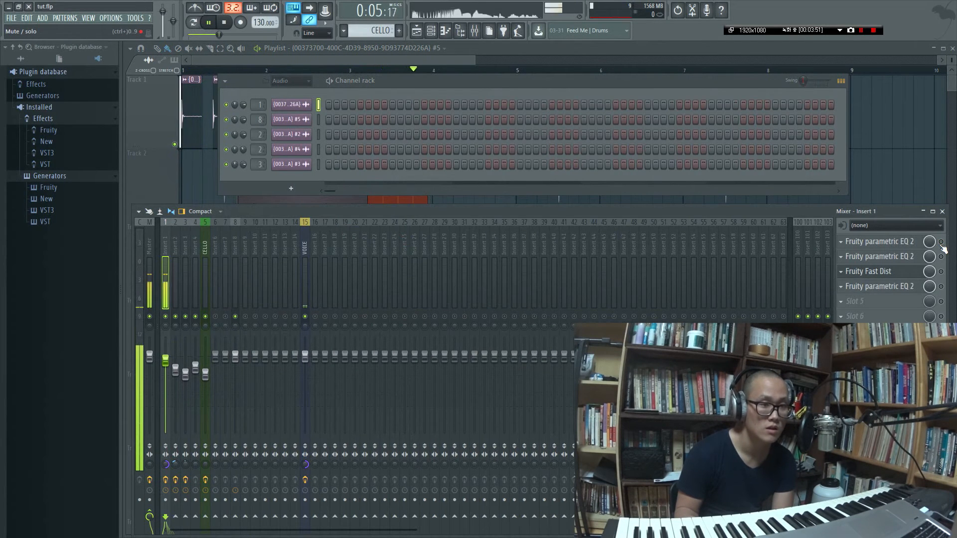
# Step: Re-enable the Insert 1 effects one at a time from the first slot to the fourth, comparing the sound during playback
pyautogui.click(942, 242)
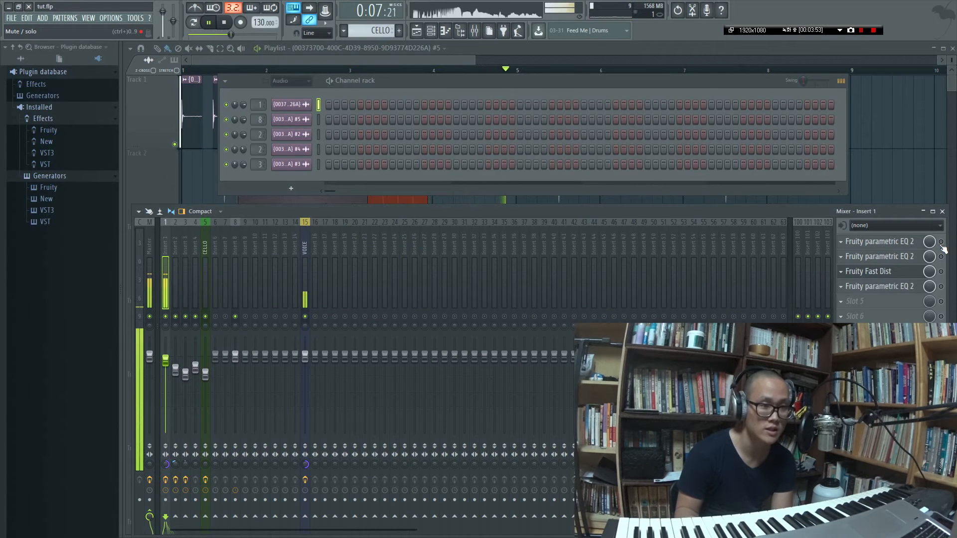
pyautogui.click(942, 256)
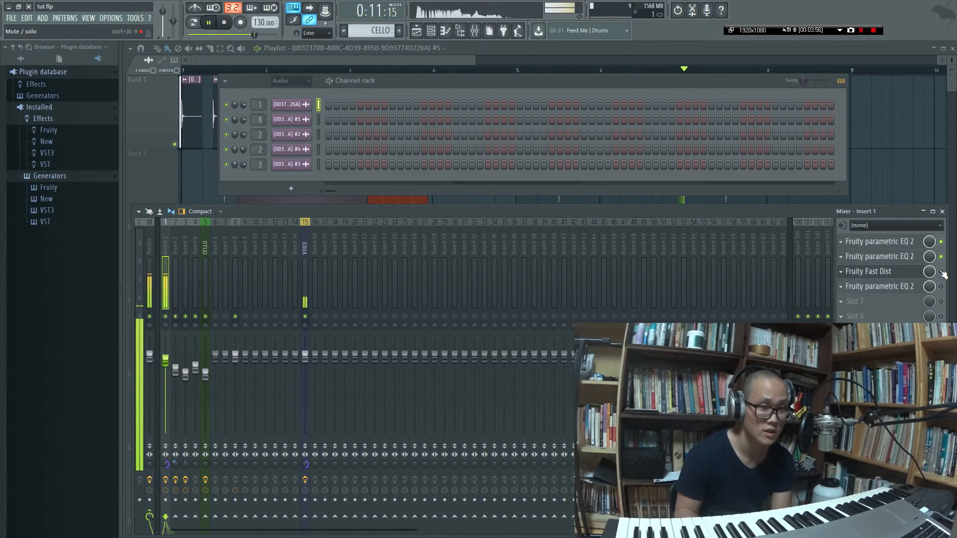
pyautogui.click(873, 256)
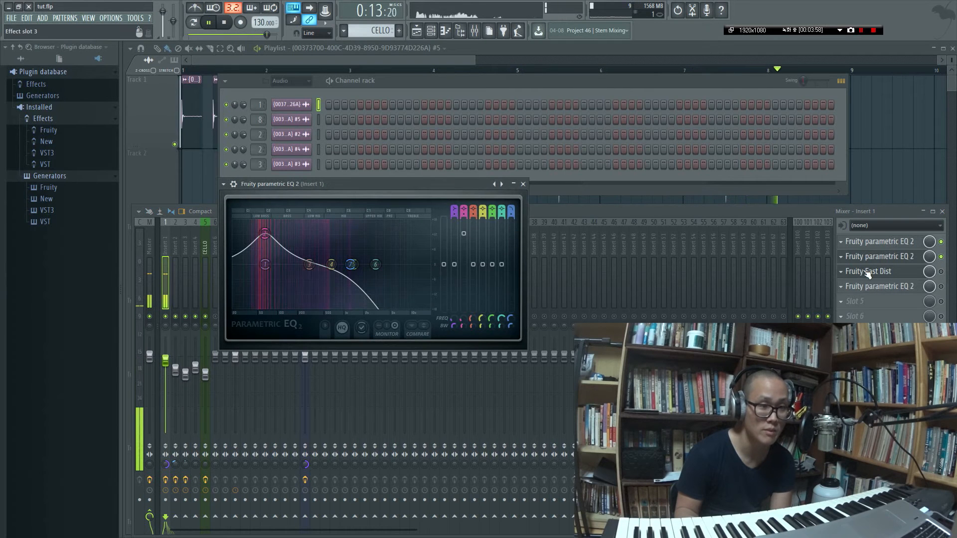
pyautogui.click(942, 272)
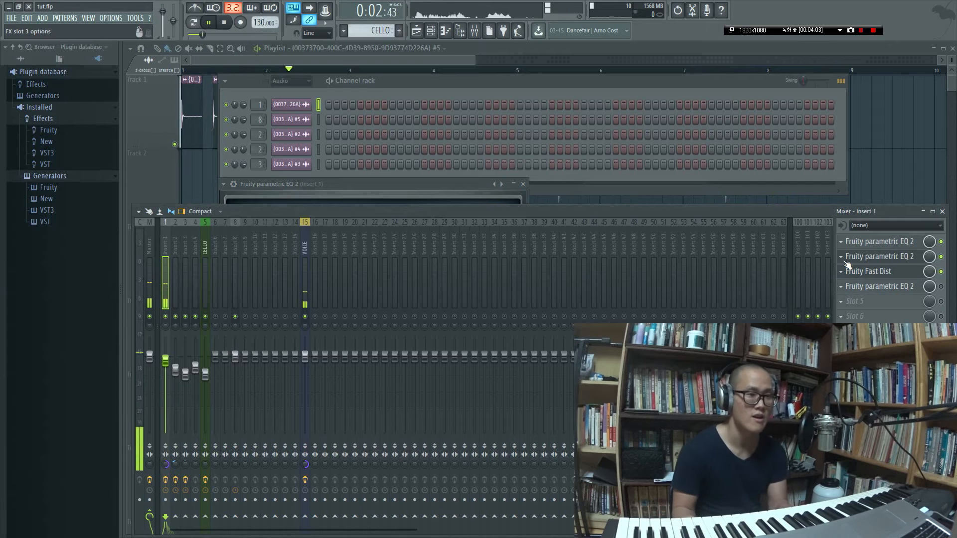
pyautogui.press('space')
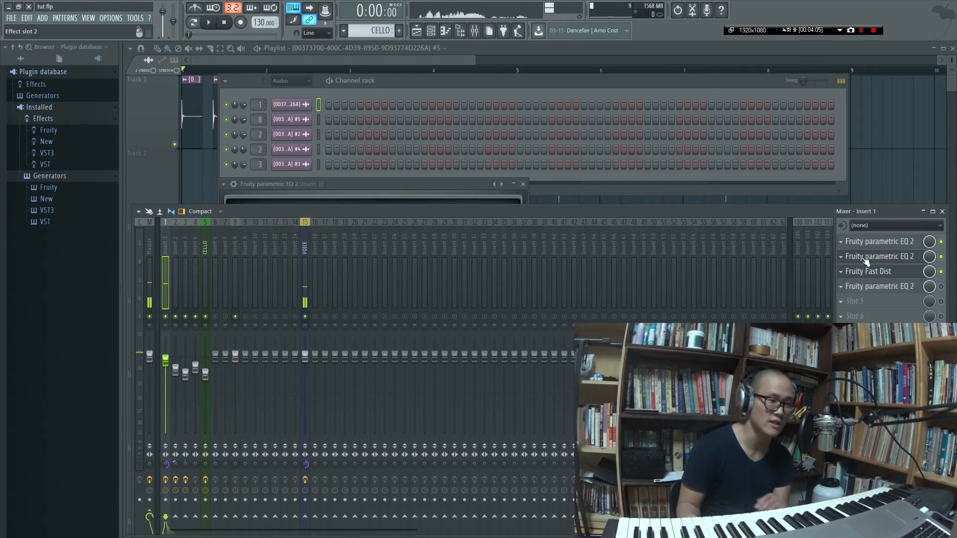
pyautogui.click(941, 287)
pyautogui.press('space')
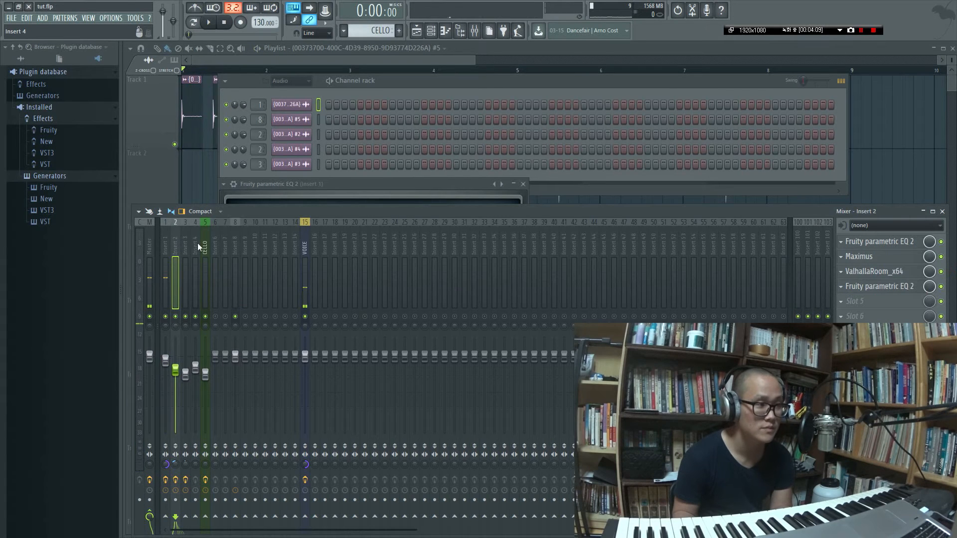
# Step: Unmute Track 2 in the playlist and play it together with Track 1
pyautogui.press('F12')
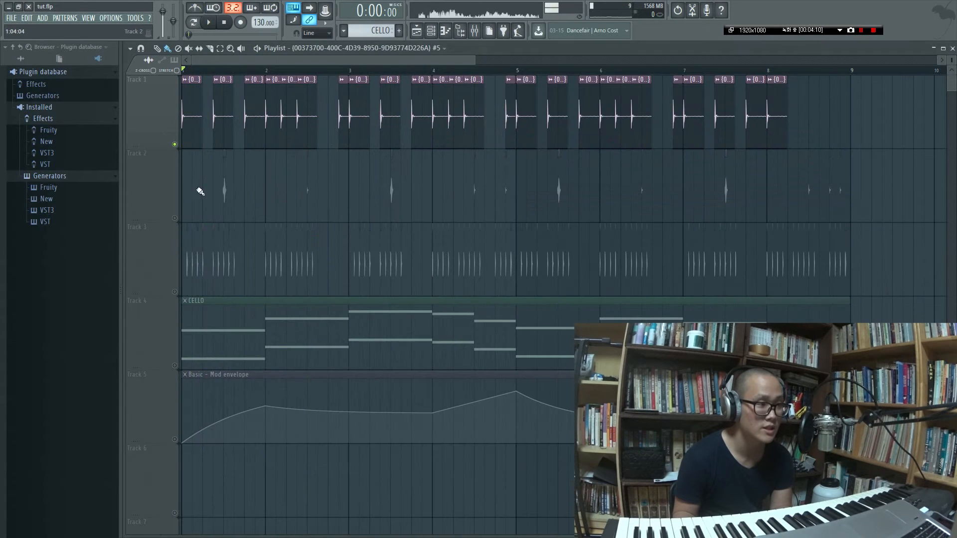
pyautogui.click(175, 218)
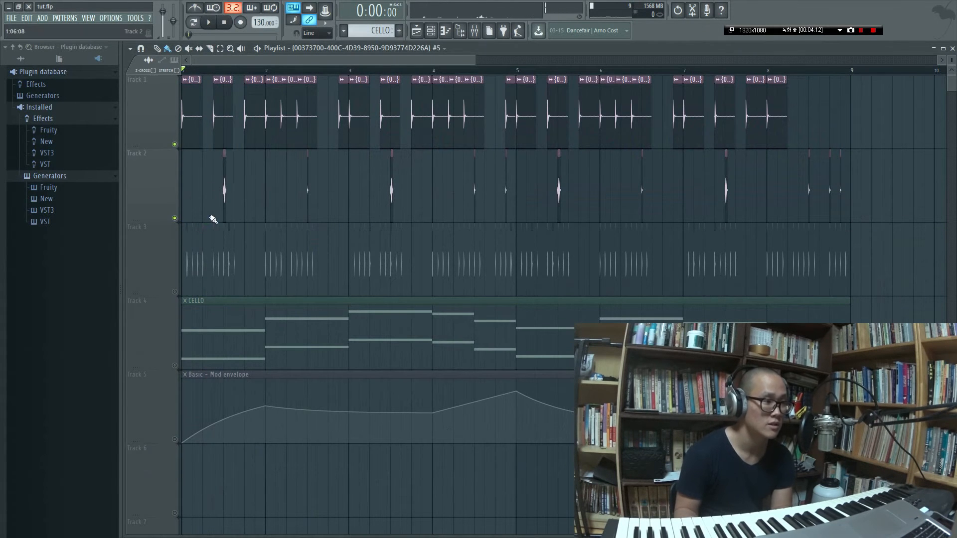
pyautogui.scroll(3, 209, 211)
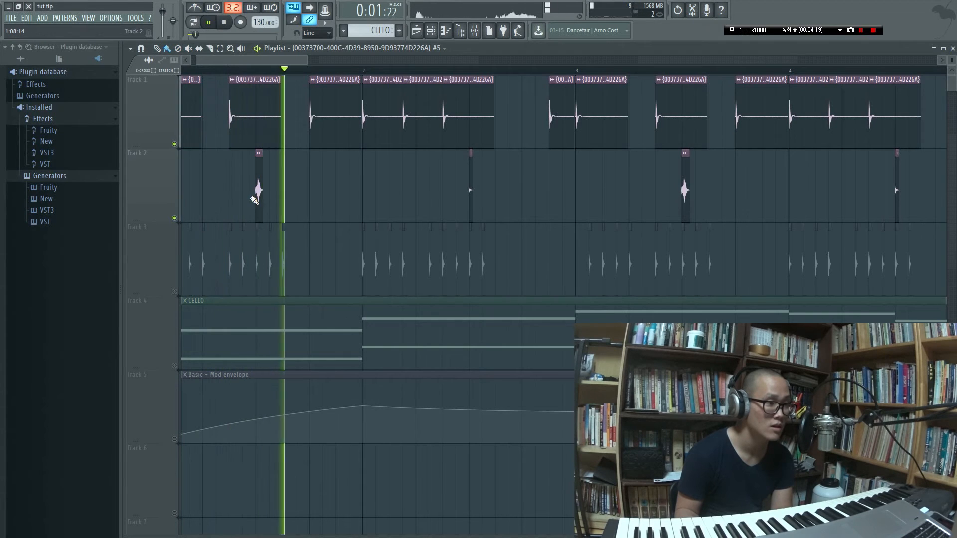
pyautogui.press('space')
# Step: Rename mixer Insert 1 as KICK and give it a blue-violet colour
pyautogui.press('Tab')
pyautogui.press('Tab')
pyautogui.press('Tab')
pyautogui.press('Tab')
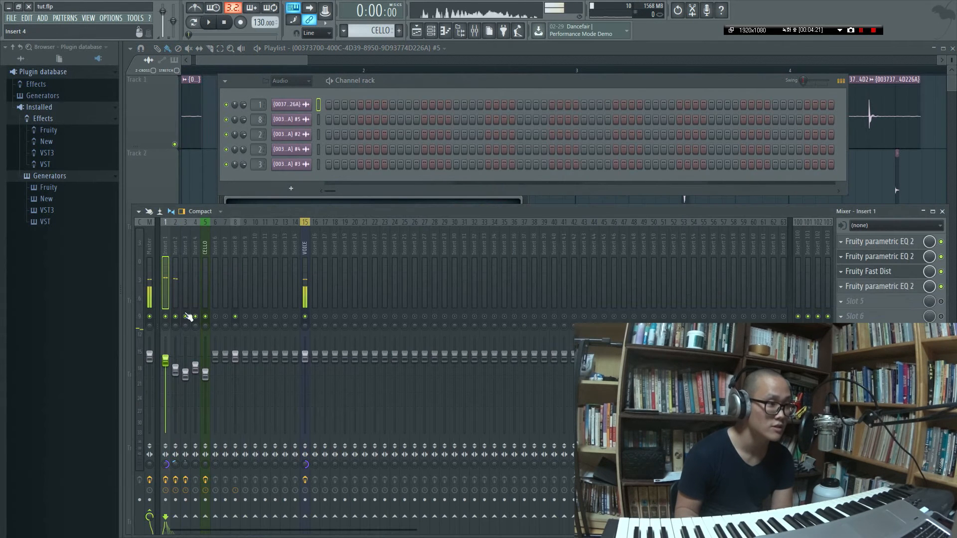
pyautogui.doubleClick(169, 240)
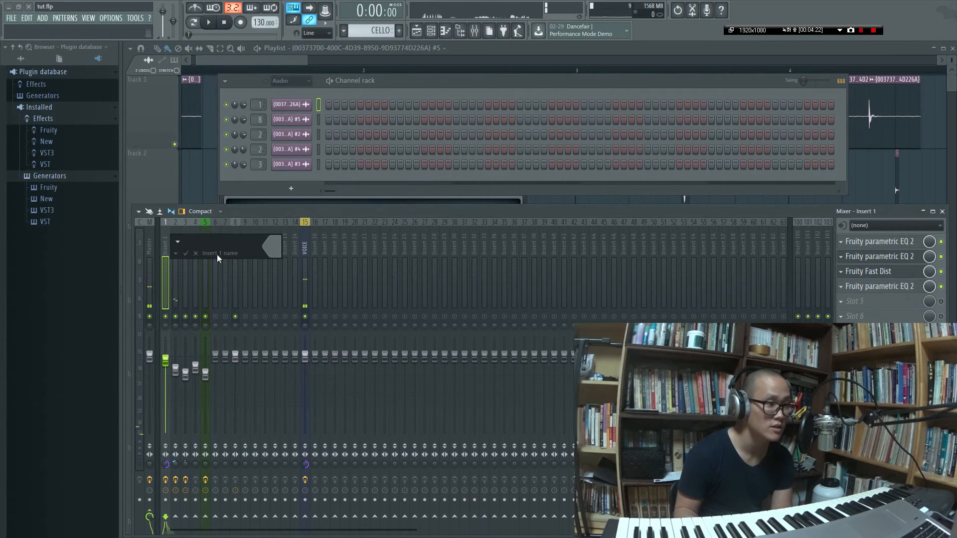
pyautogui.click(274, 249)
pyautogui.click(351, 241)
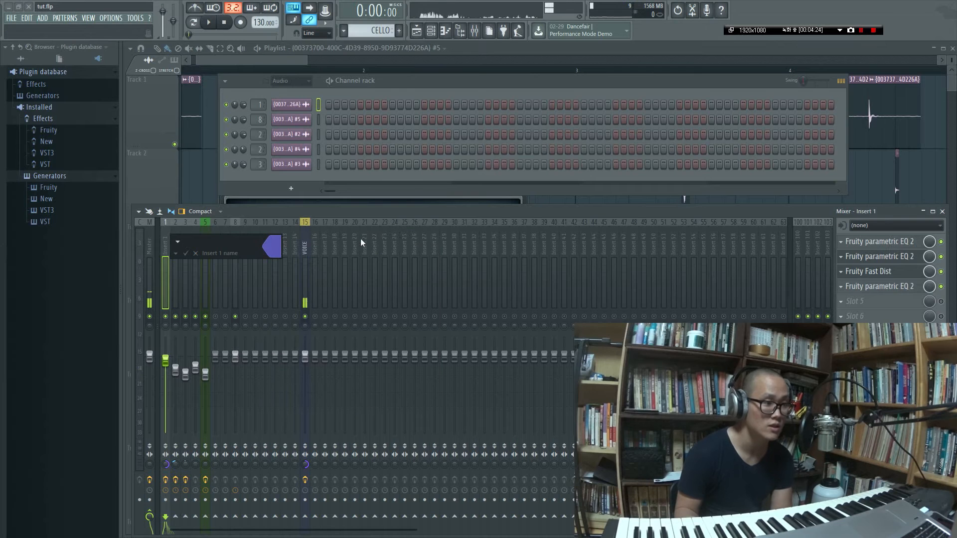
pyautogui.write('KlCK')
pyautogui.press('Return')
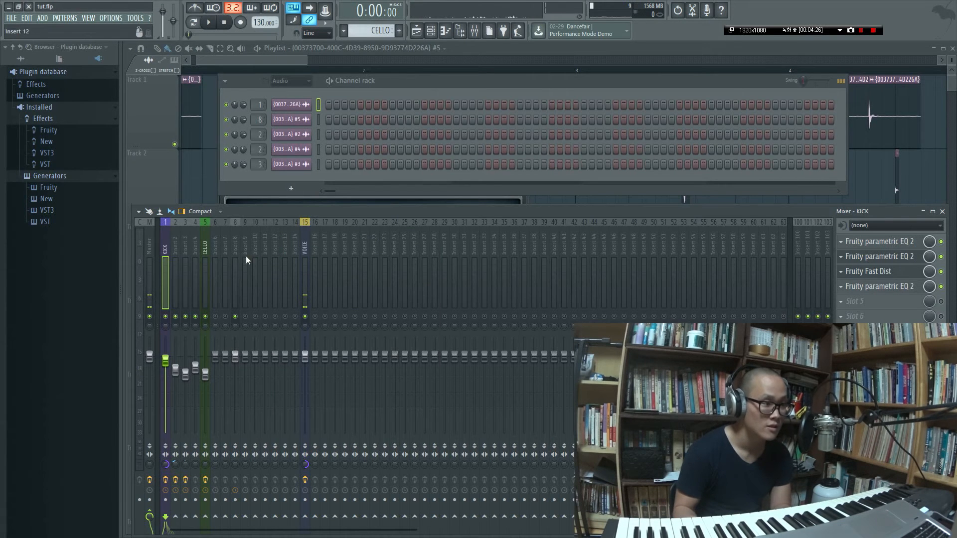
# Step: Rename mixer Insert 2 as SNARE and give it a green colour
pyautogui.doubleClick(178, 244)
pyautogui.click(290, 250)
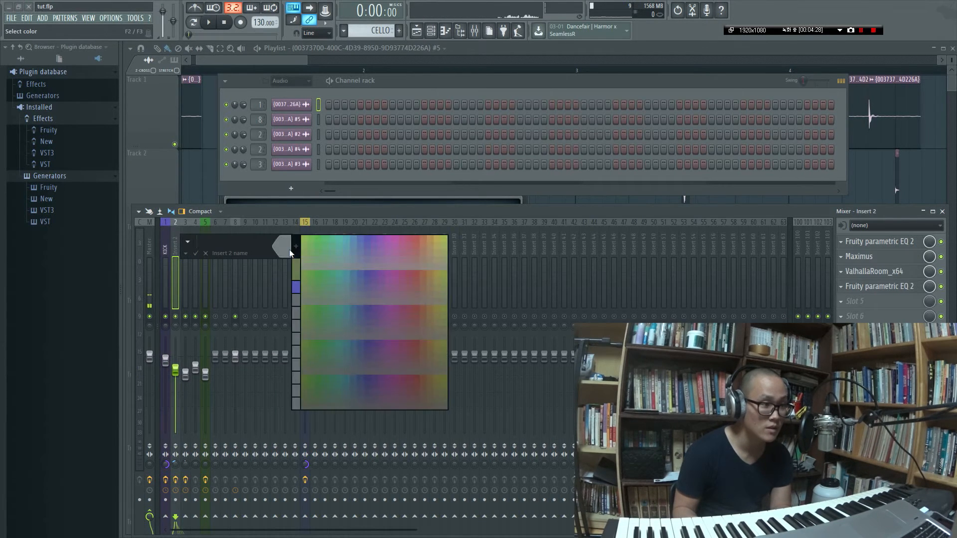
pyautogui.click(312, 239)
pyautogui.write('SNARE')
pyautogui.press('Return')
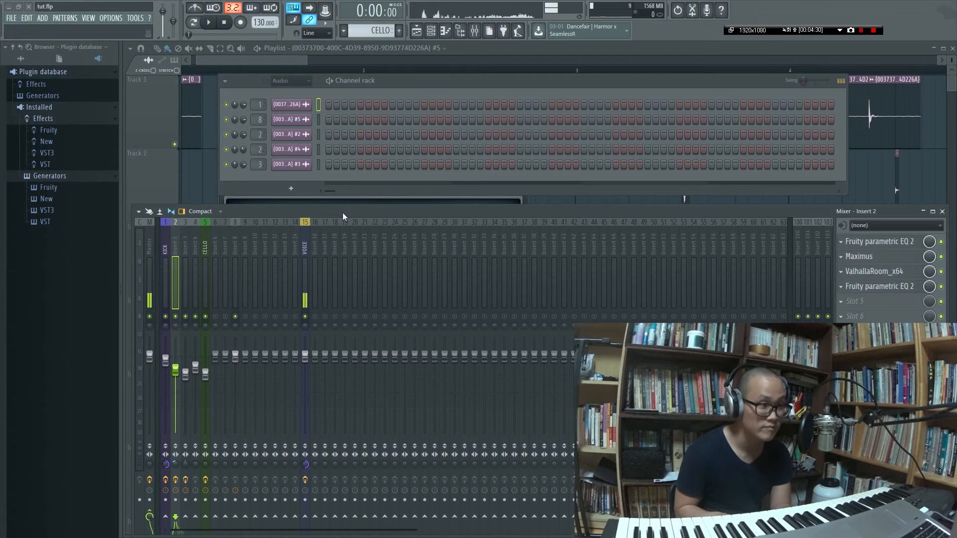
# Step: Rename mixer Insert 3 as HIHAT and give it a teal colour
pyautogui.doubleClick(190, 243)
pyautogui.click(293, 248)
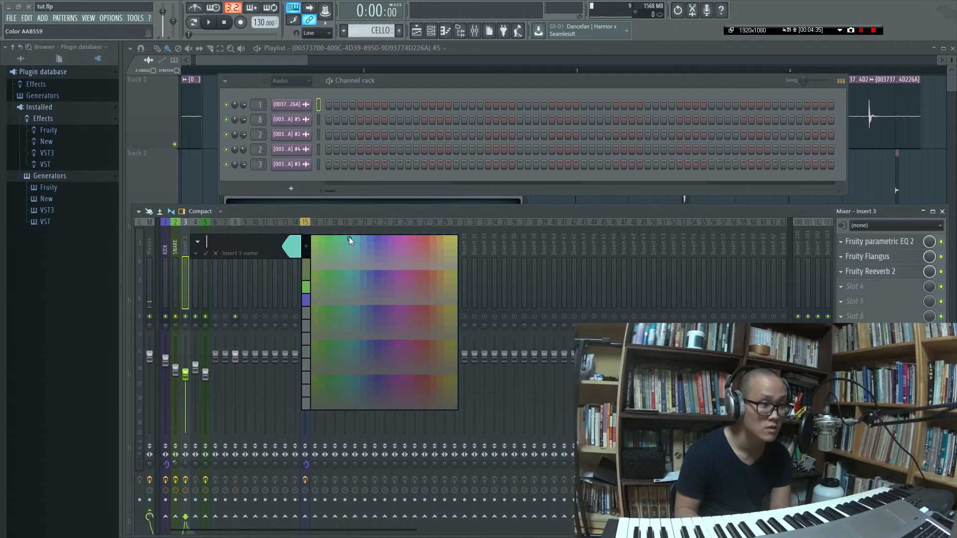
pyautogui.click(349, 237)
pyautogui.write('HIHAT')
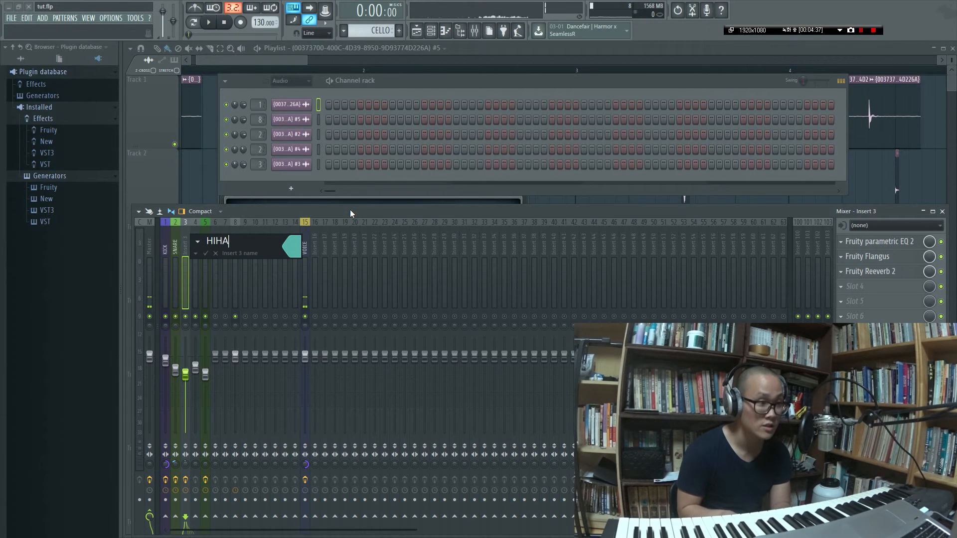
pyautogui.press('Return')
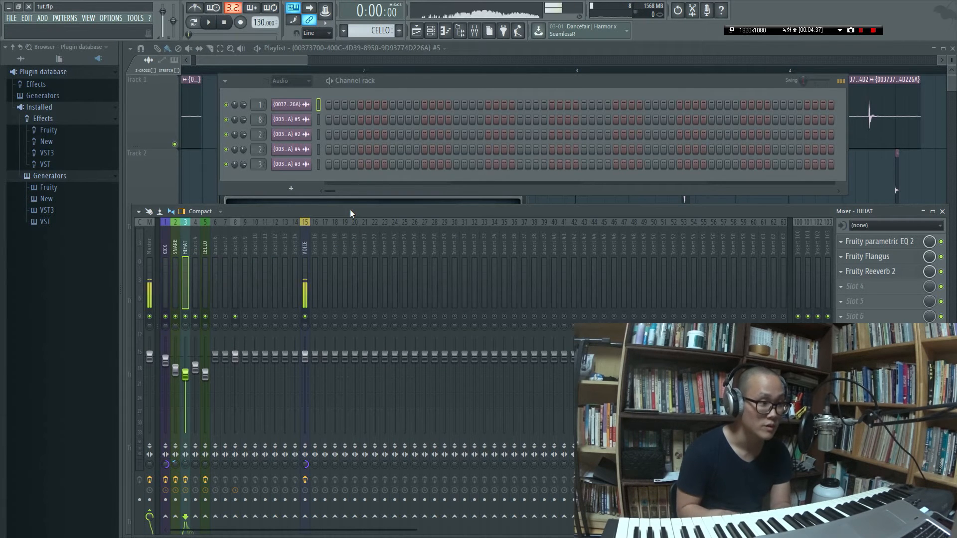
# Step: Review the SNARE track's first Fruity parametric EQ 2 and the MID band curve of its Maximus
pyautogui.click(175, 250)
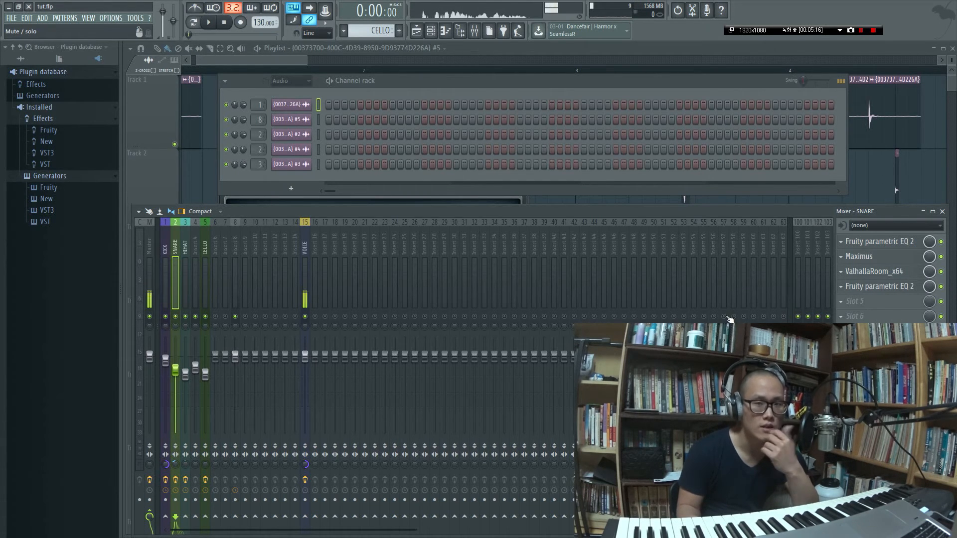
pyautogui.click(898, 242)
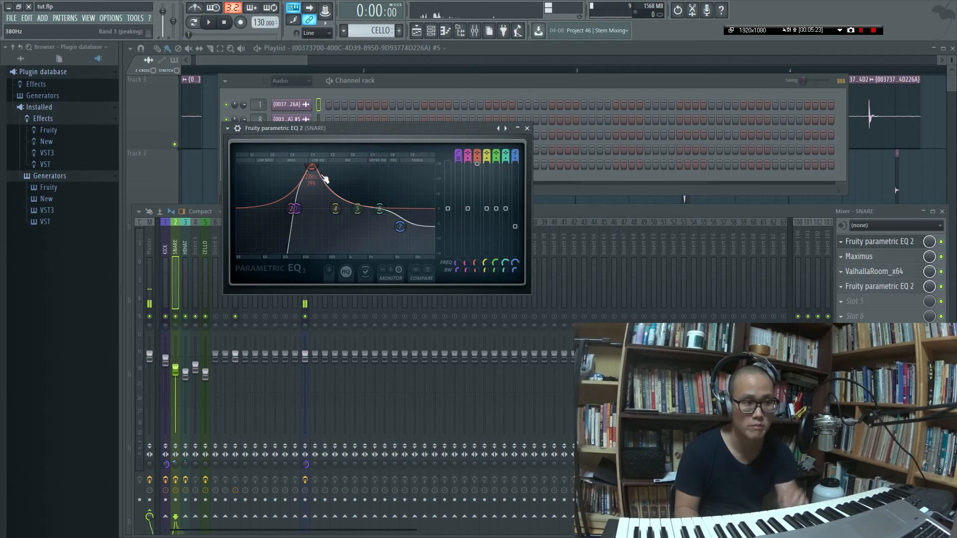
pyautogui.click(887, 257)
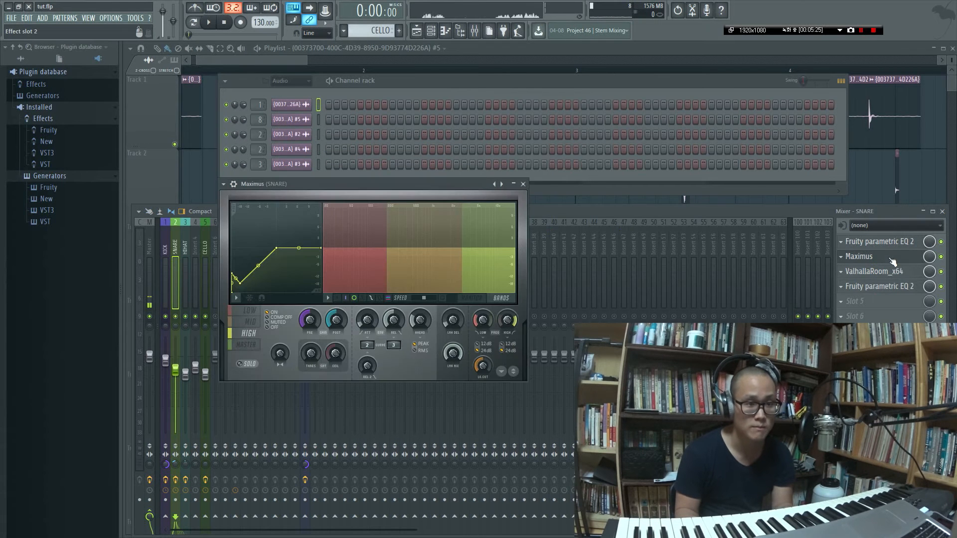
pyautogui.click(250, 323)
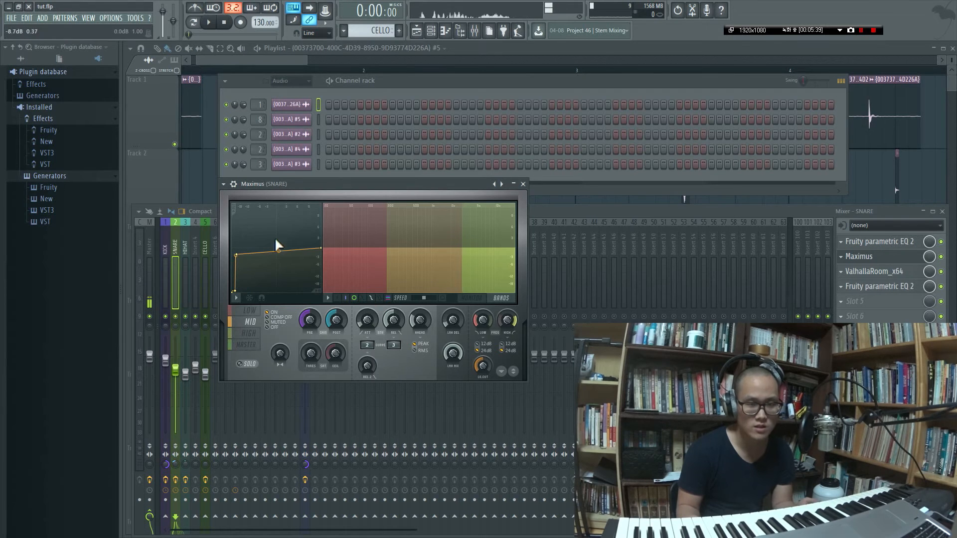
pyautogui.press('Escape')
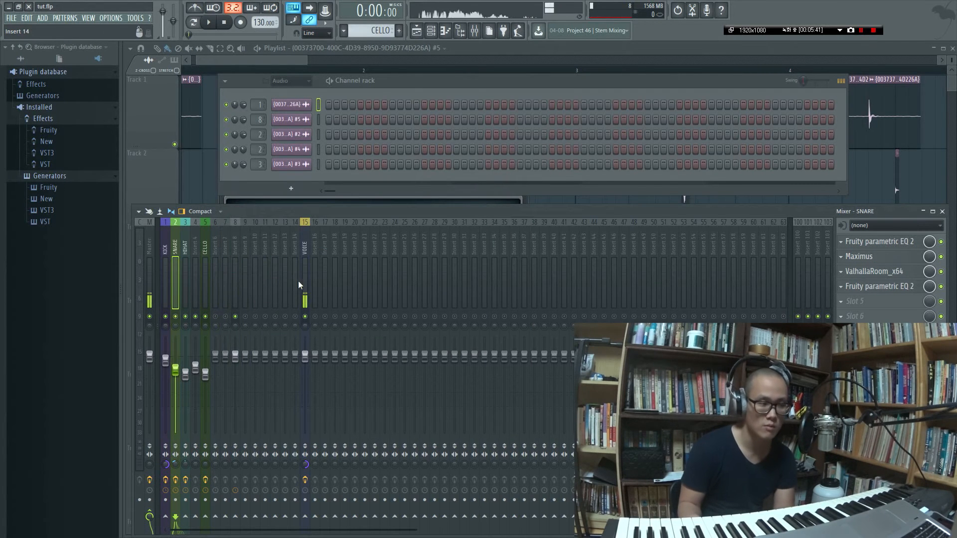
# Step: Review the SNARE track's ValhallaRoom reverb settings and its second Fruity parametric EQ 2 curve
pyautogui.click(890, 276)
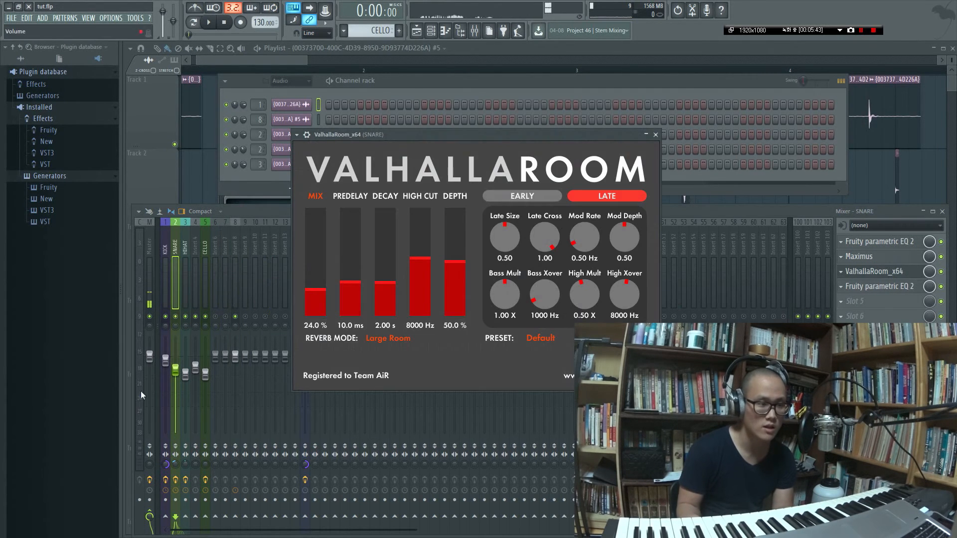
pyautogui.press('Escape')
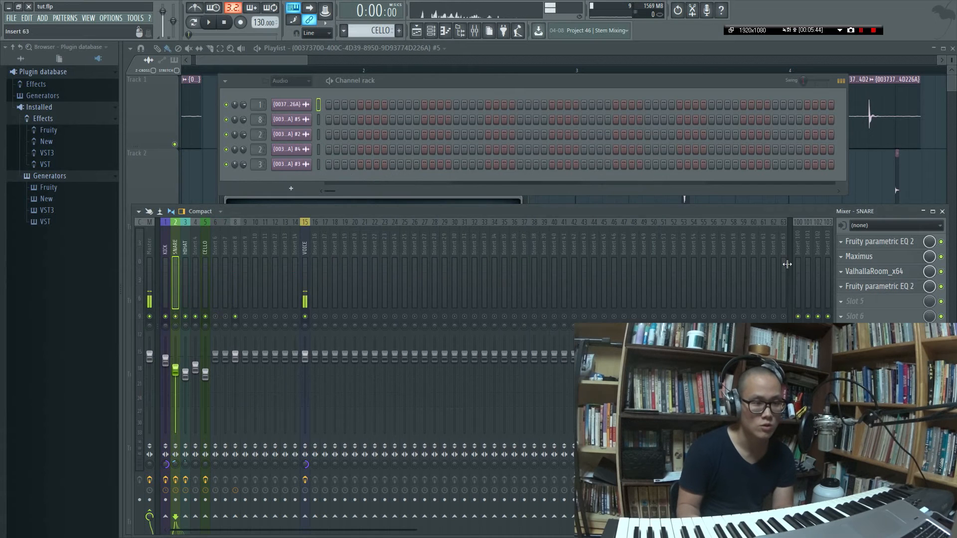
pyautogui.click(887, 292)
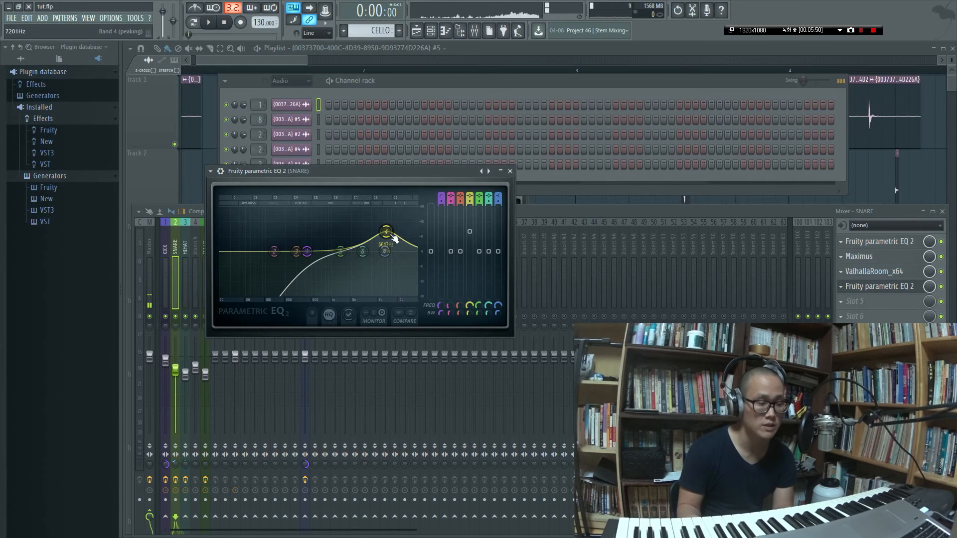
pyautogui.press('Escape')
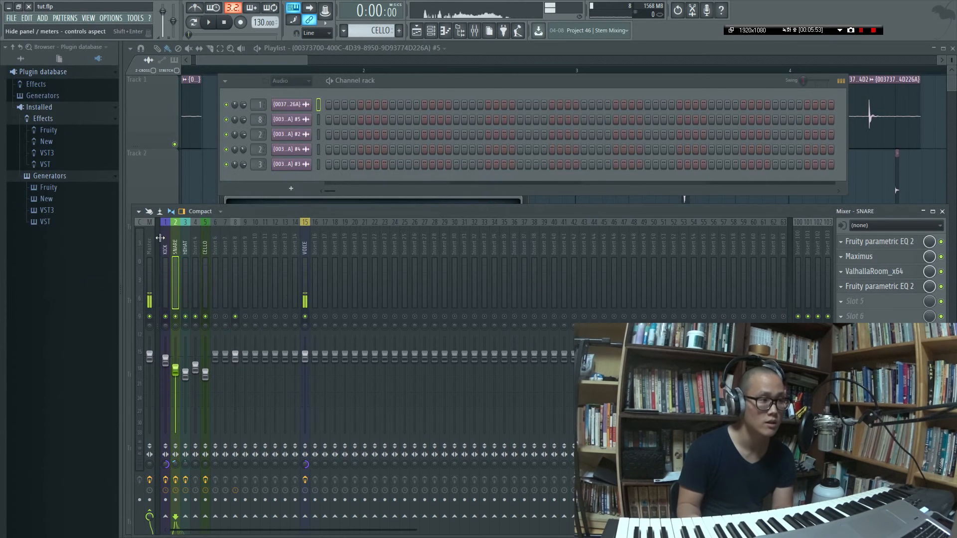
# Step: Start playback and leave only Track 2 unmuted in the playlist to hear the snare alone
pyautogui.click(187, 181)
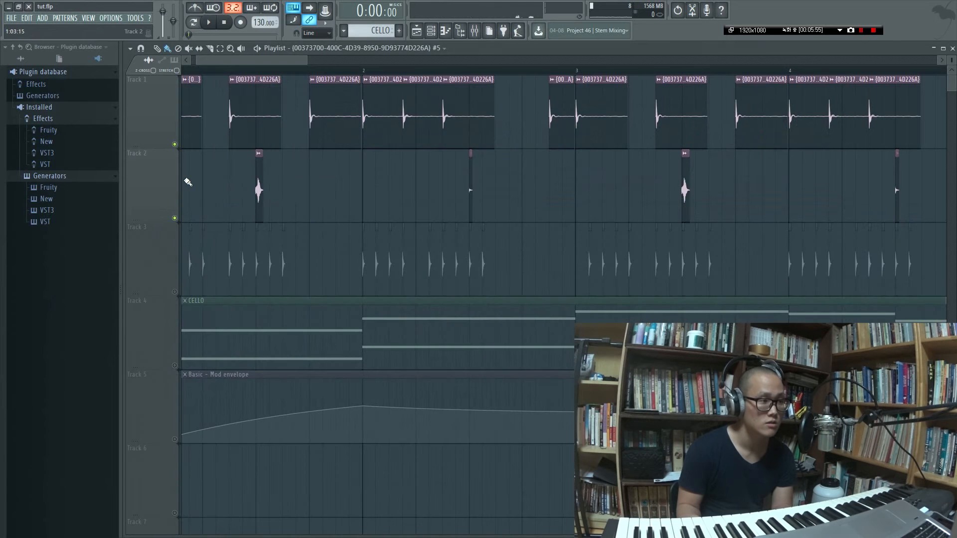
pyautogui.press('Tab')
pyautogui.press('Tab')
pyautogui.press('Tab')
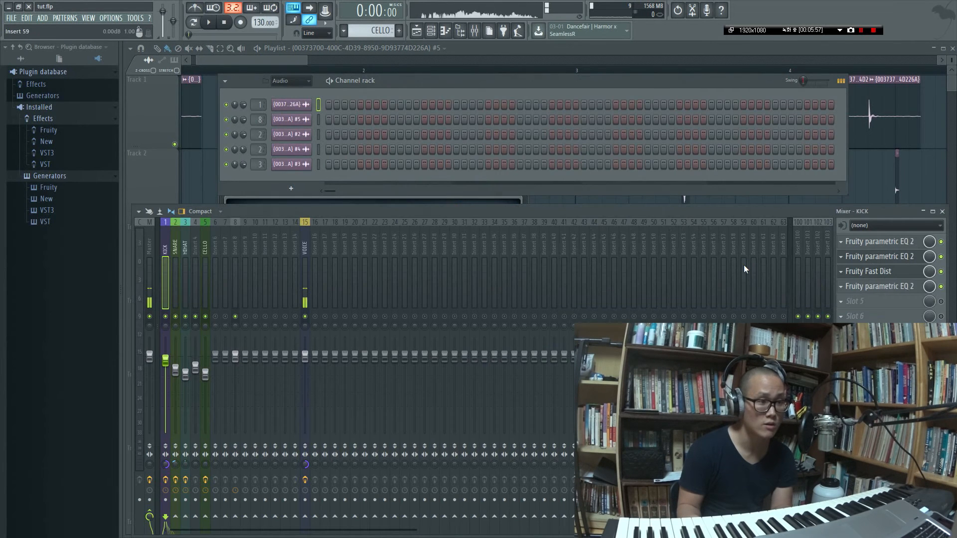
pyautogui.press('space')
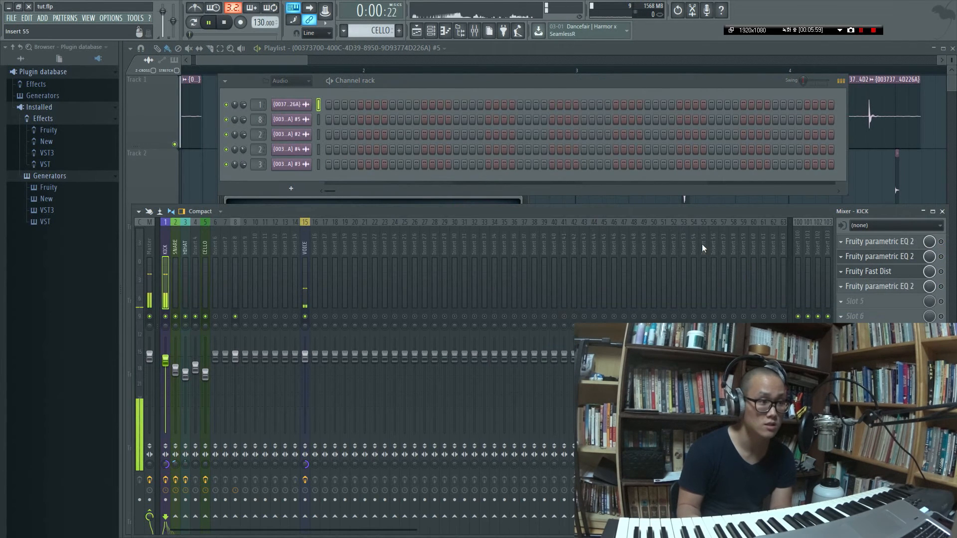
pyautogui.click(194, 165)
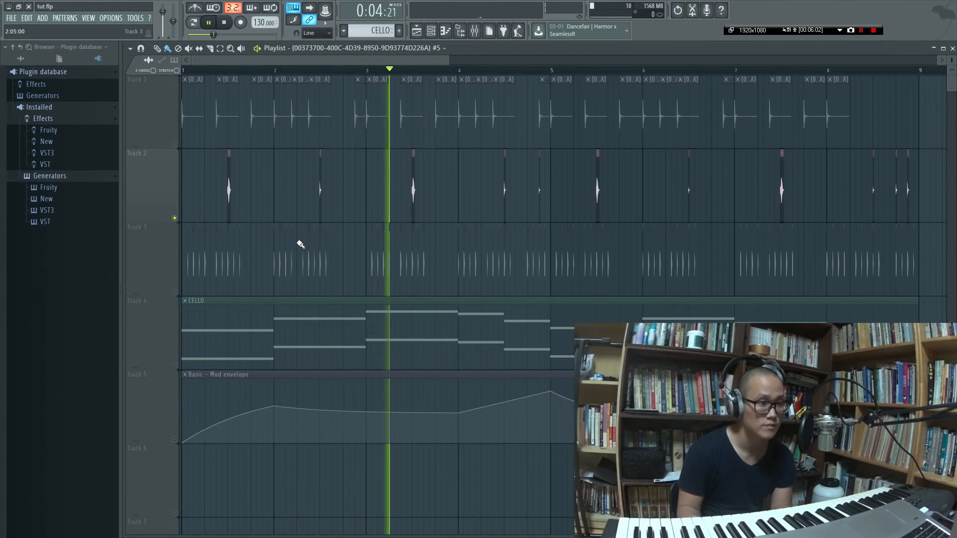
# Step: Toggle the SNARE mixer track's effects during playback to compare the sound, and stop playback
pyautogui.press('Tab')
pyautogui.press('Tab')
pyautogui.press('Tab')
pyautogui.press('Tab')
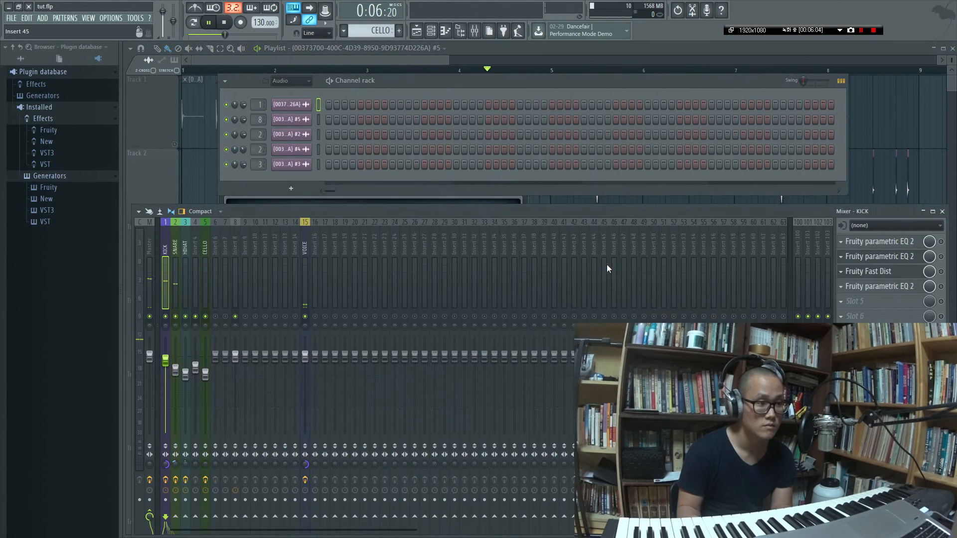
pyautogui.click(177, 263)
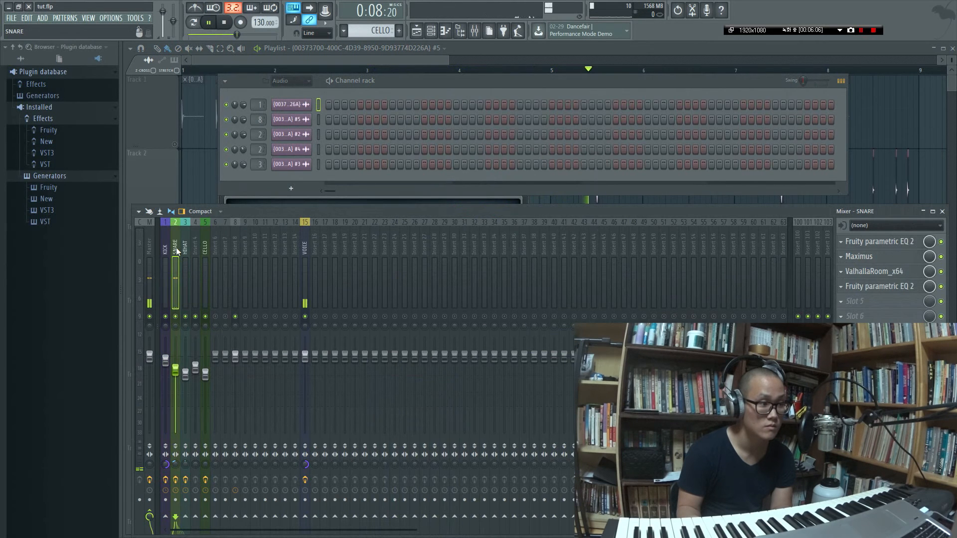
pyautogui.click(178, 483)
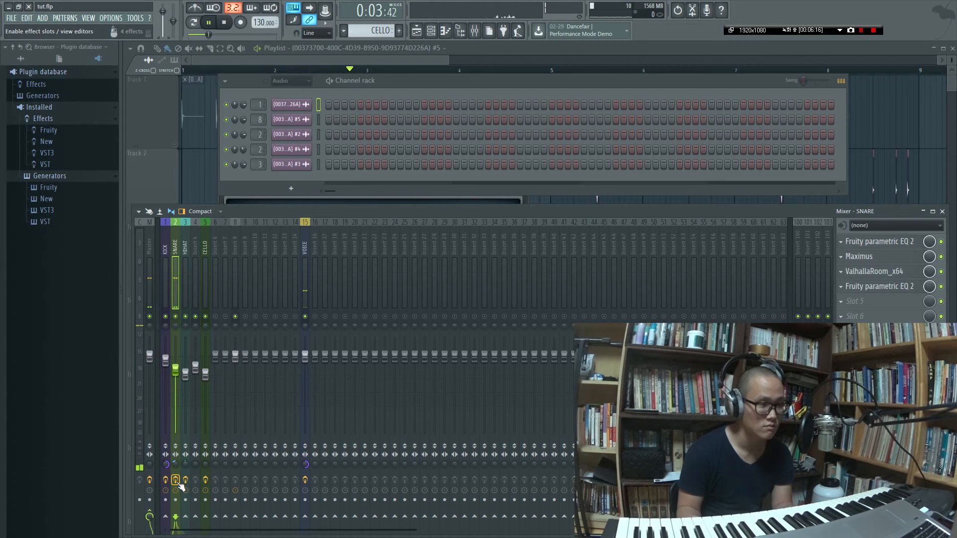
pyautogui.press('space')
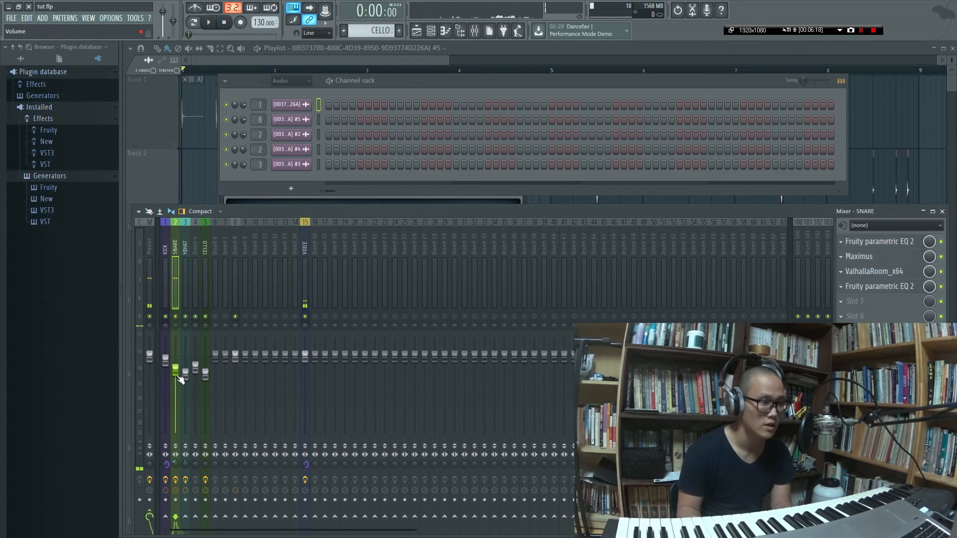
# Step: Unmute Track 3 and mute Track 2 in the playlist, and play the hi-hat pattern on its own
pyautogui.press('F12')
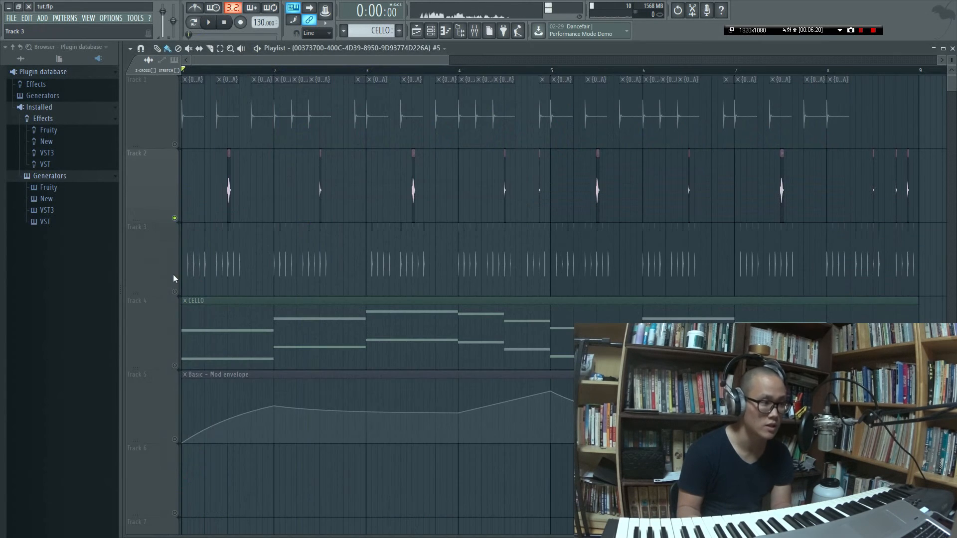
pyautogui.click(174, 291)
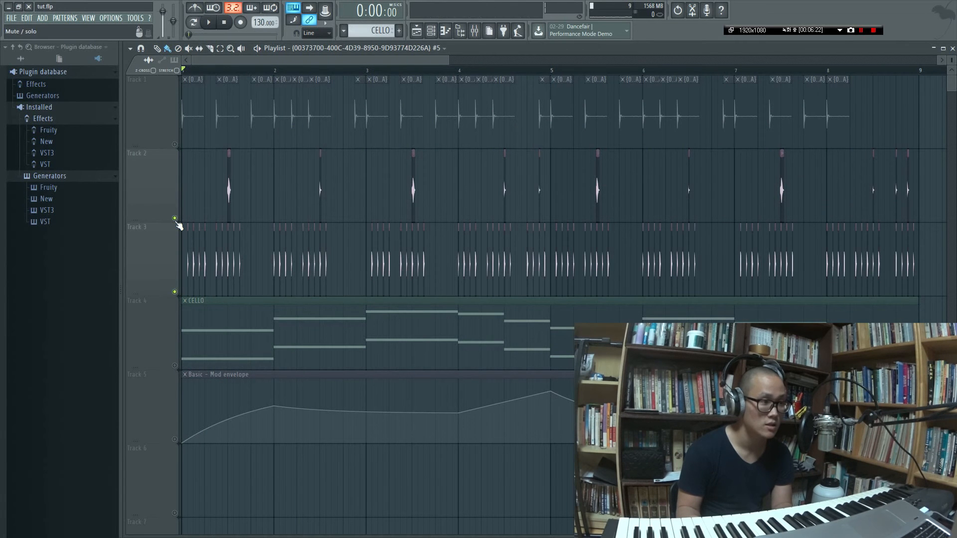
pyautogui.click(175, 219)
pyautogui.press('space')
pyautogui.press('Tab')
pyautogui.press('Tab')
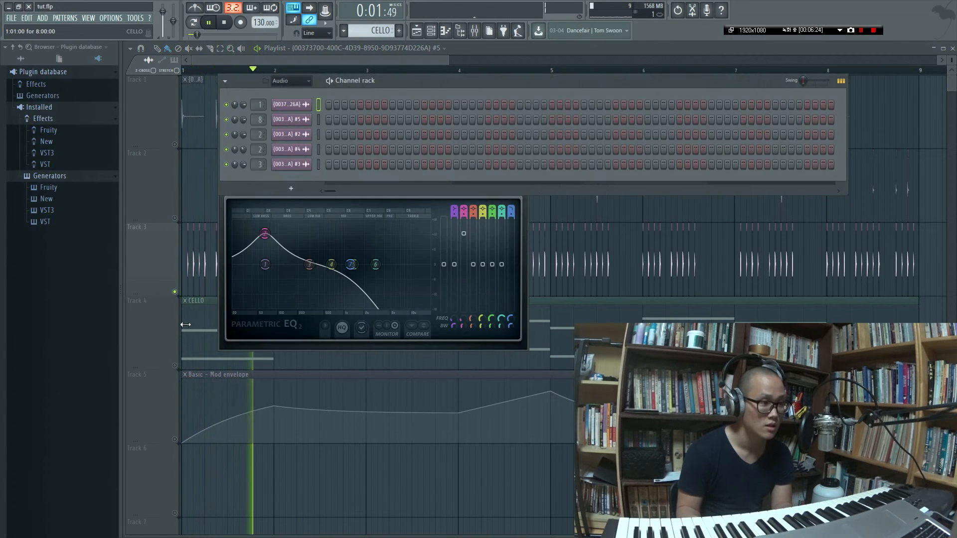
pyautogui.press('F9')
pyautogui.press('space')
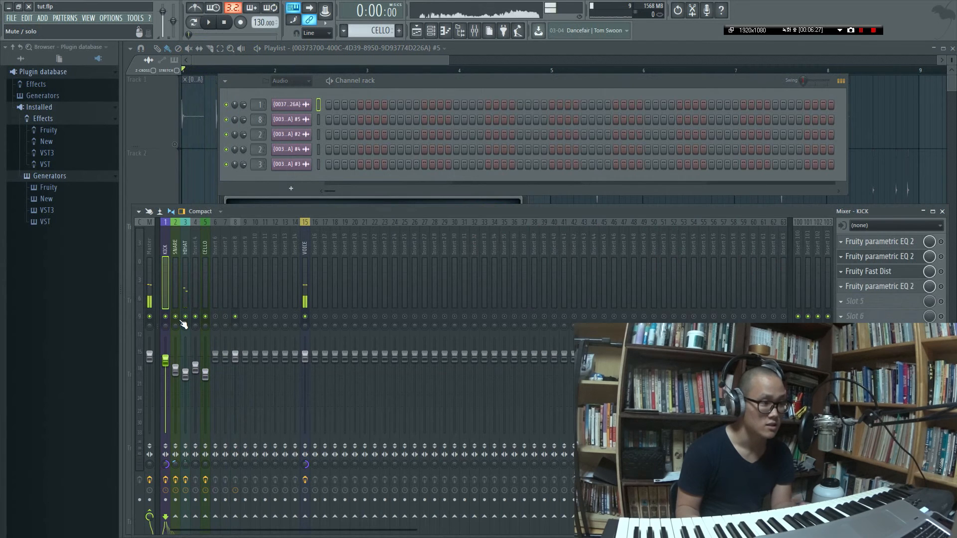
# Step: Lower the high-pass band of the HIHAT track's Fruity parametric EQ 2 to about 2331 Hz during playback
pyautogui.click(184, 258)
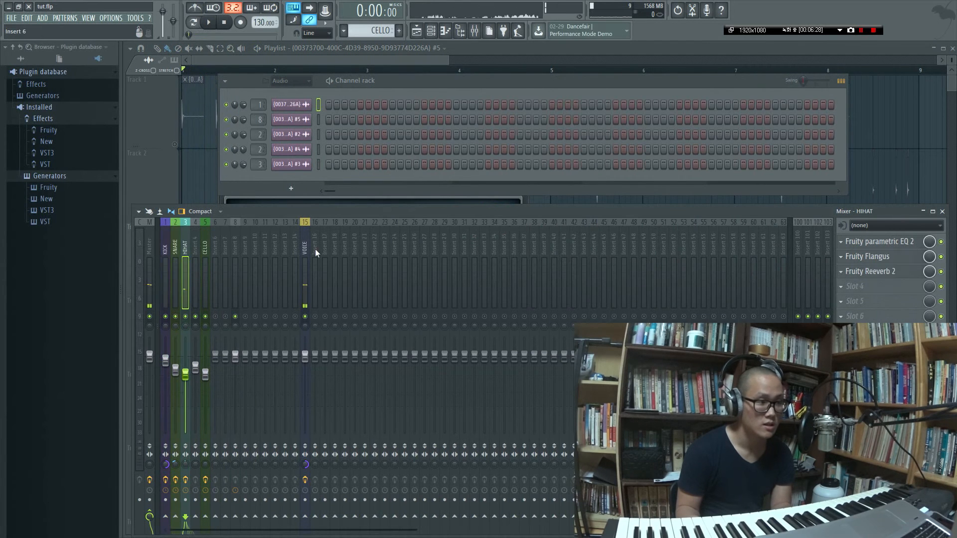
pyautogui.click(909, 242)
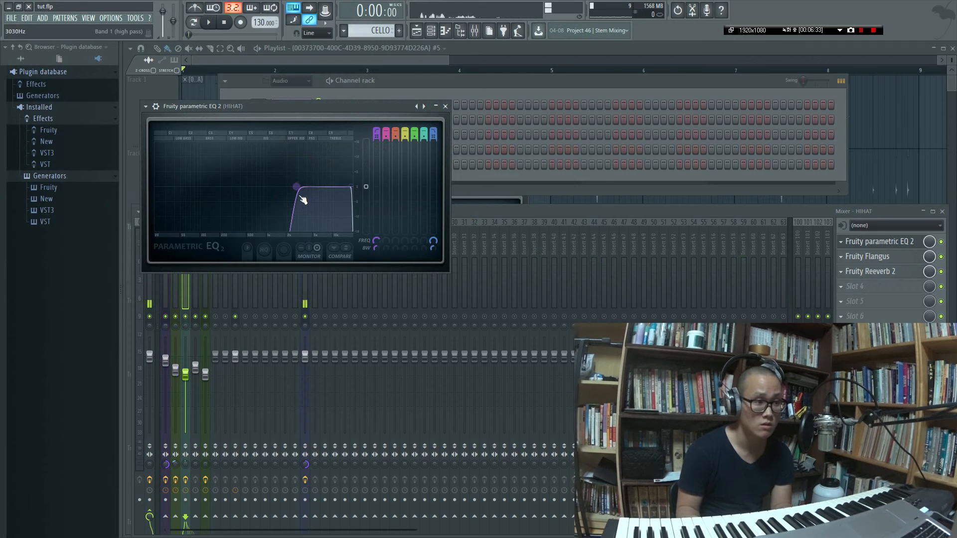
pyautogui.press('space')
pyautogui.moveTo(300, 196)
pyautogui.mouseDown()
pyautogui.moveTo(155, 189)
pyautogui.moveTo(291, 187)
pyautogui.mouseUp()
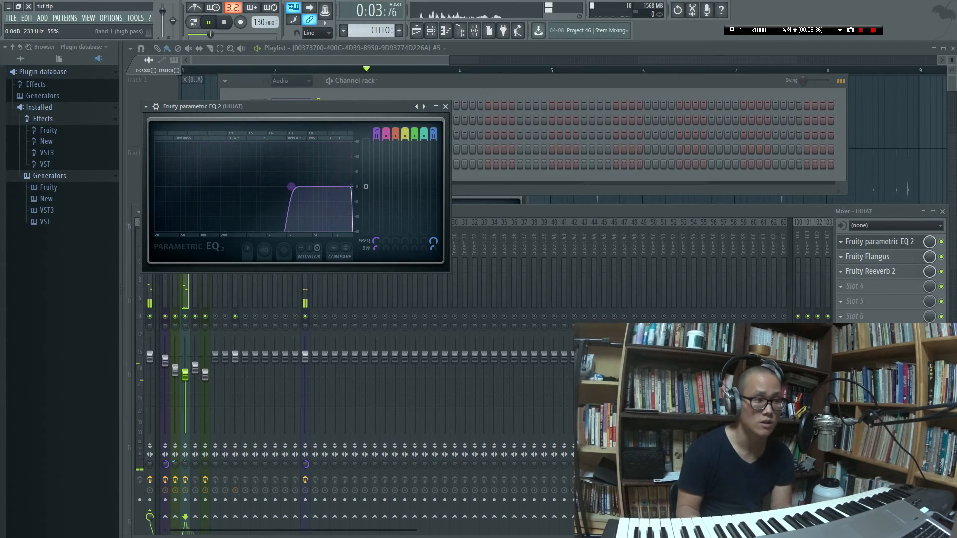
pyautogui.click(879, 241)
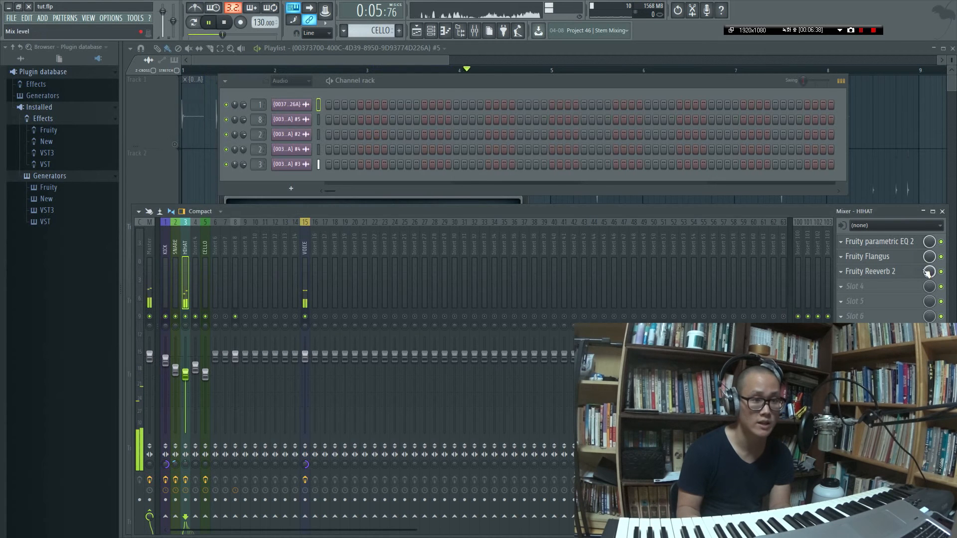
pyautogui.press('space')
# Step: Review the HIHAT track's Fruity Flangus settings and play the pattern with Fruity Reeverb 2 disabled
pyautogui.click(878, 256)
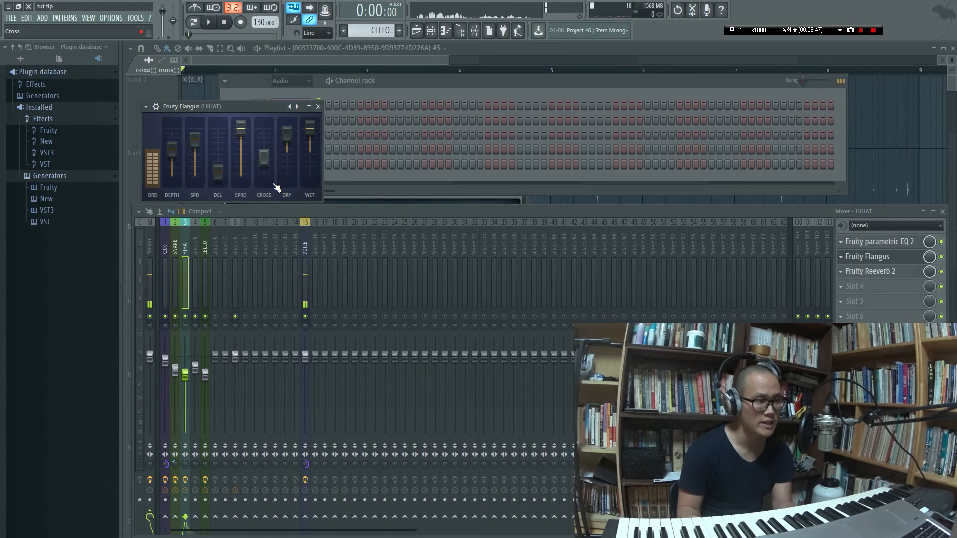
pyautogui.click(941, 272)
pyautogui.press('space')
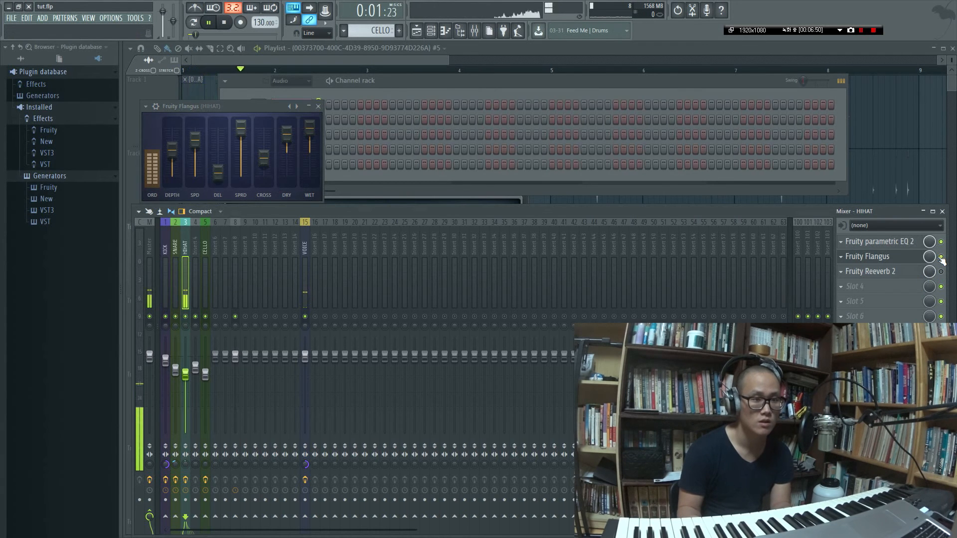
pyautogui.press('space')
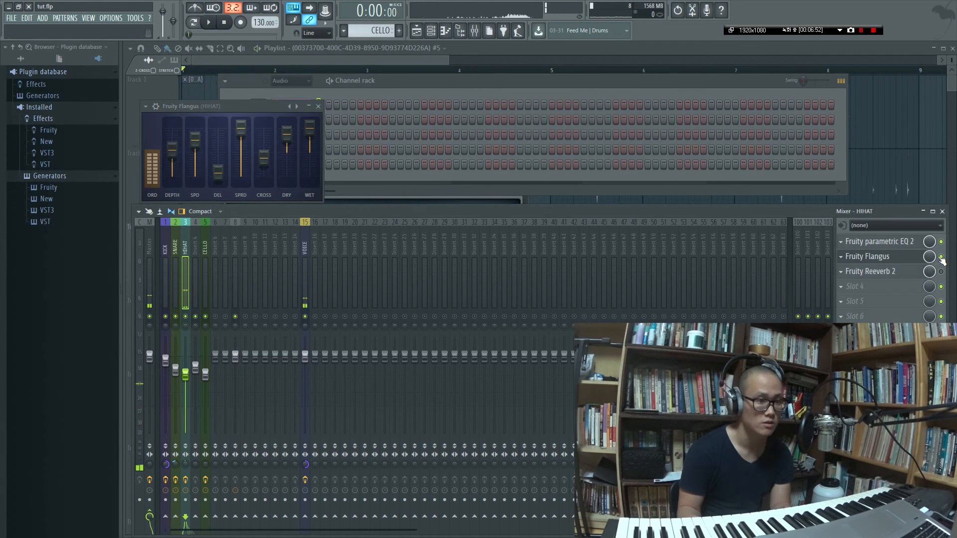
# Step: Review the HIHAT track's Fruity Reeverb 2 settings, and close the effect windows to return to the playlist
pyautogui.click(877, 271)
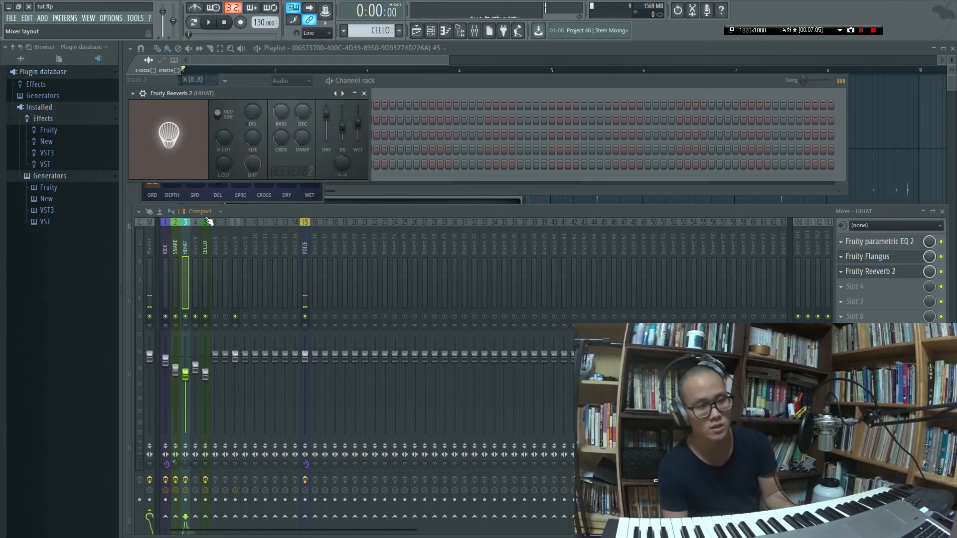
pyautogui.click(364, 95)
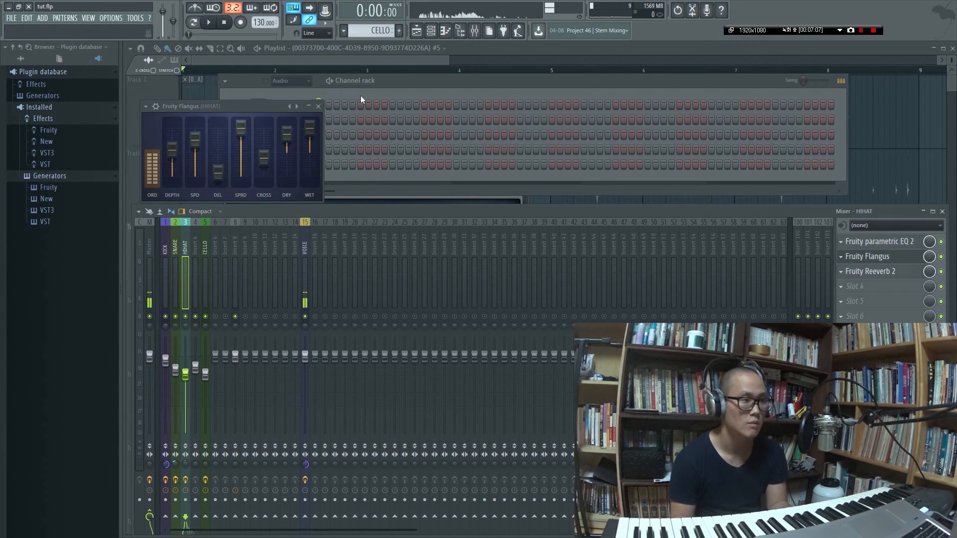
pyautogui.click(318, 106)
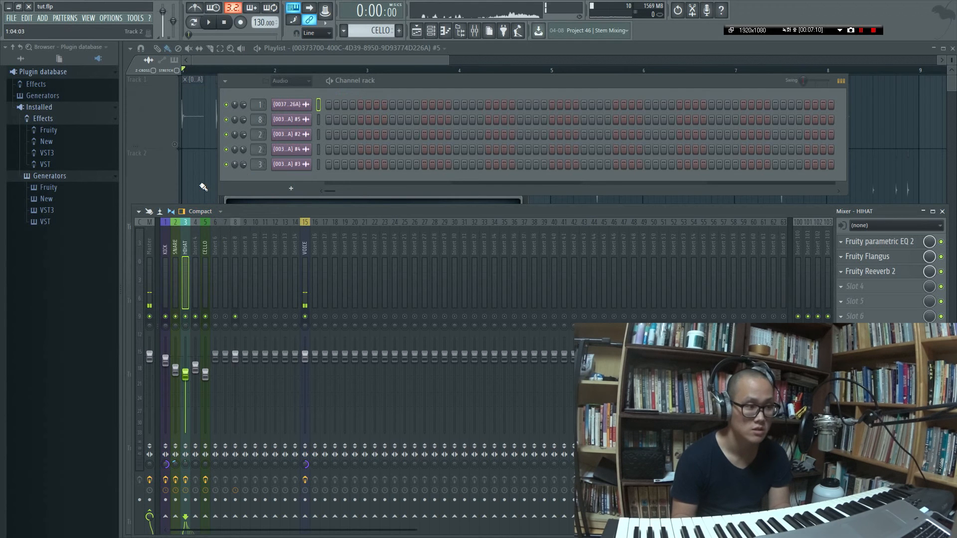
pyautogui.press('Tab')
pyautogui.press('Tab')
pyautogui.press('Tab')
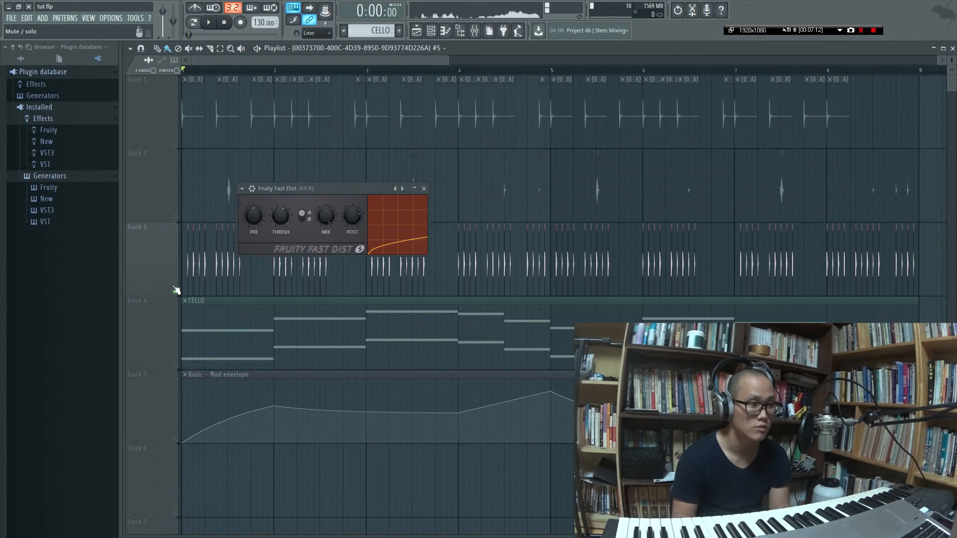
# Step: Select the HIHAT track in the mixer to show its effect chain, and return to the playlist
pyautogui.press('Tab')
pyautogui.press('Tab')
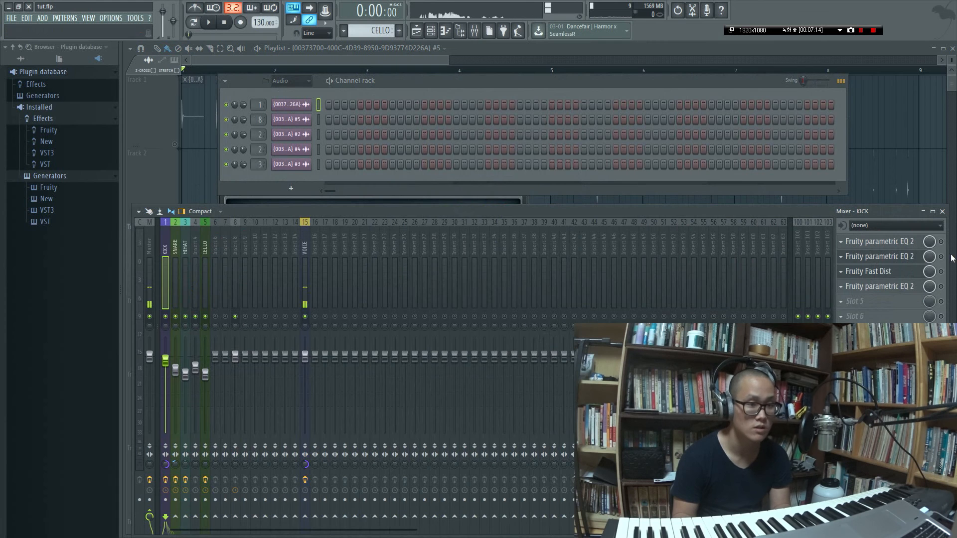
pyautogui.click(194, 253)
pyautogui.click(186, 252)
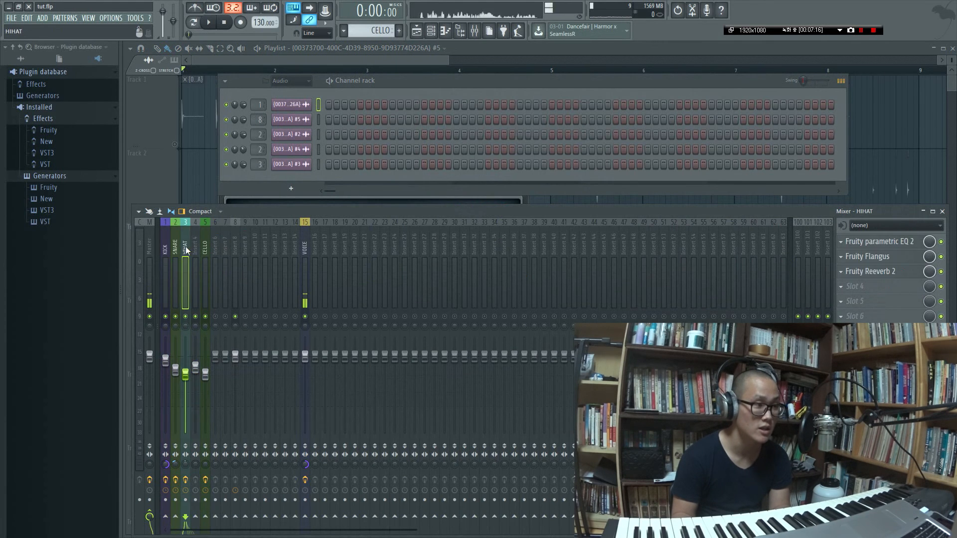
pyautogui.press('Tab')
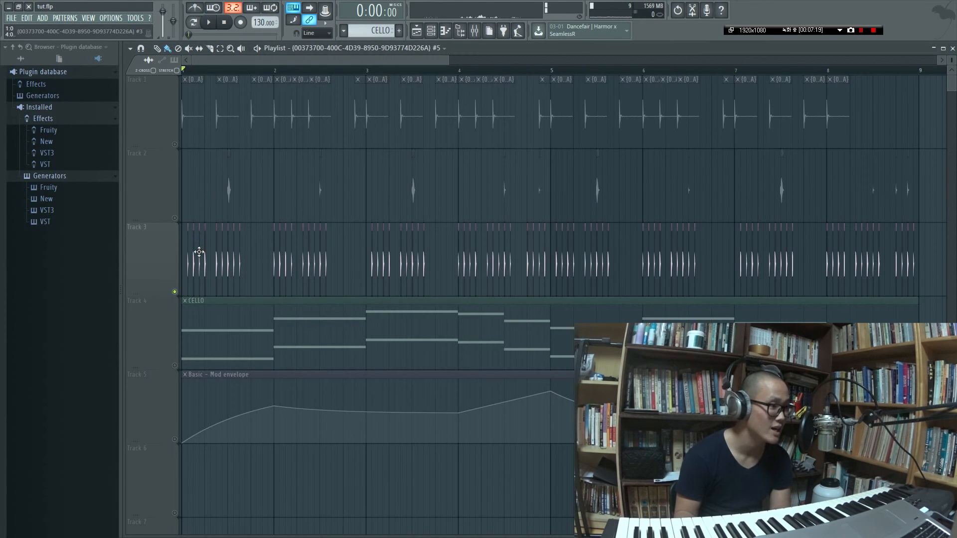
# Step: Reopen the mixer with the HIHAT track selected, and play the hi-hat pattern on its own
pyautogui.press('Tab')
pyautogui.press('Tab')
pyautogui.press('Tab')
pyautogui.press('Tab')
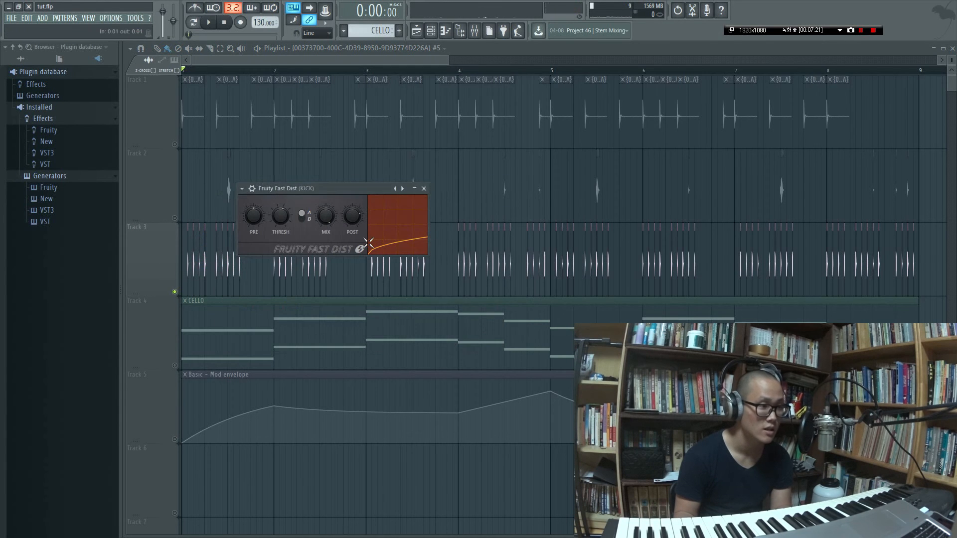
pyautogui.press('Tab')
pyautogui.press('Tab')
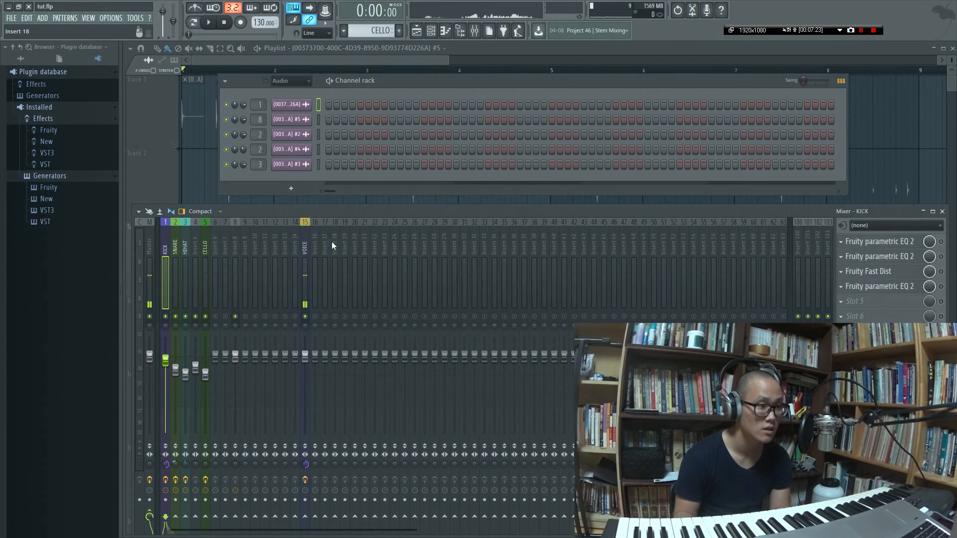
pyautogui.click(185, 244)
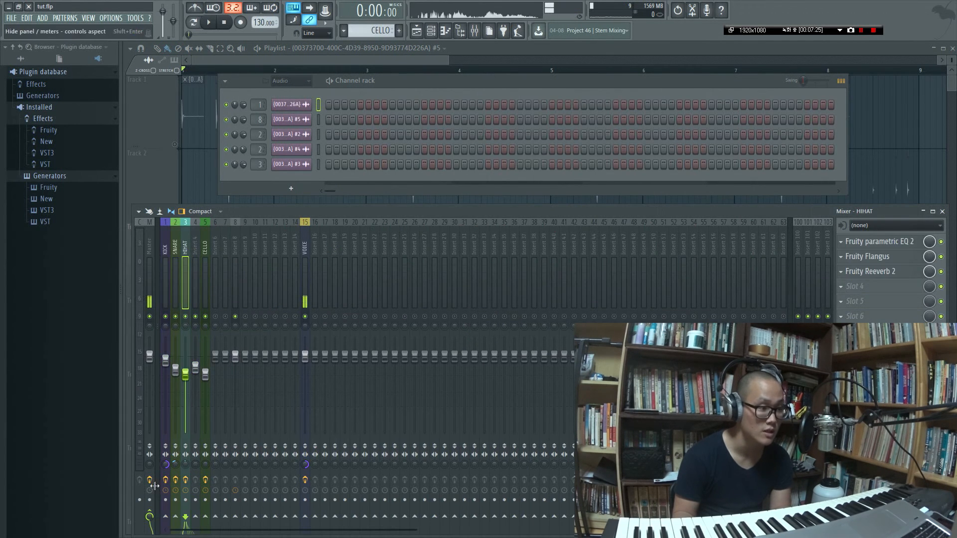
pyautogui.press('space')
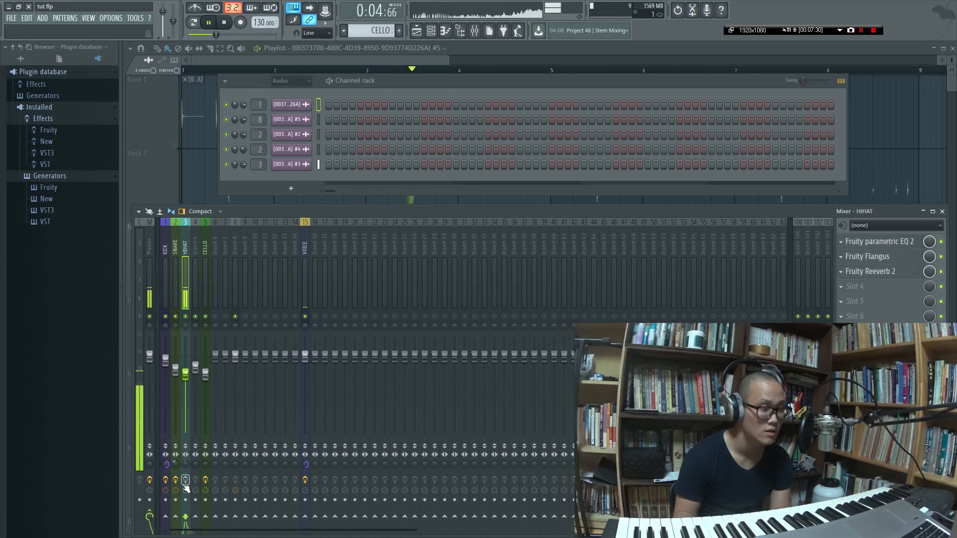
pyautogui.press('space')
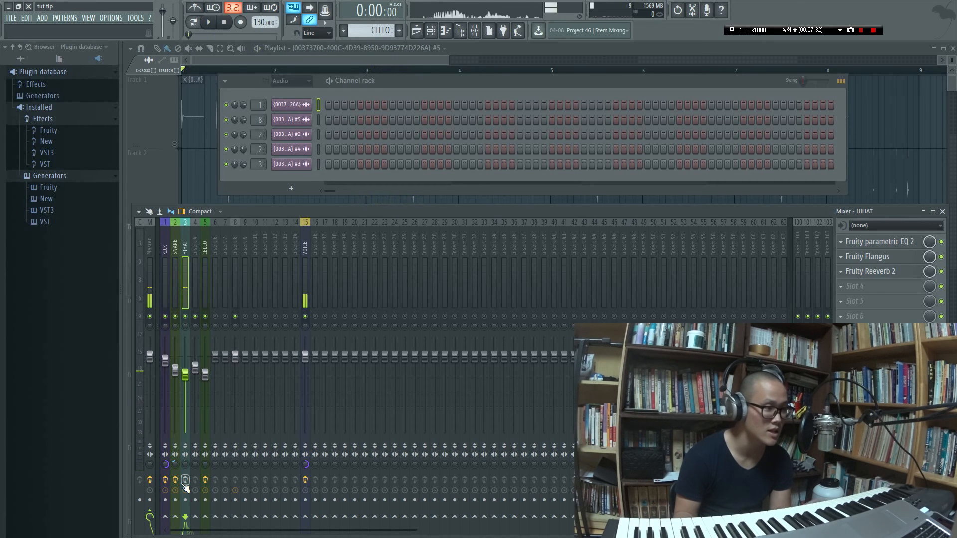
# Step: Unmute Track 2 in the playlist and trim the start of its first snare clip to line up with the hi-hat clip below
pyautogui.click(207, 192)
pyautogui.scroll(5, 187, 259)
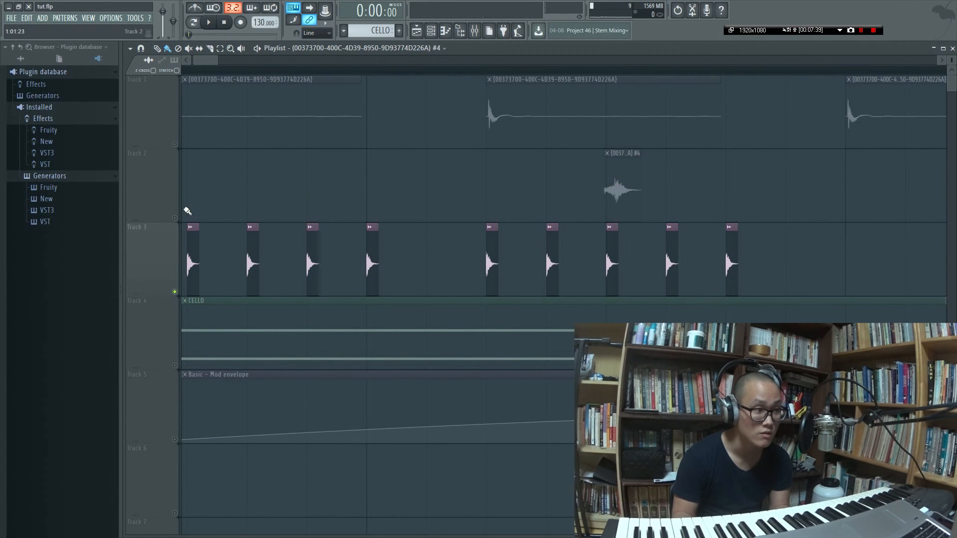
pyautogui.click(176, 220)
pyautogui.scroll(2, 541, 200)
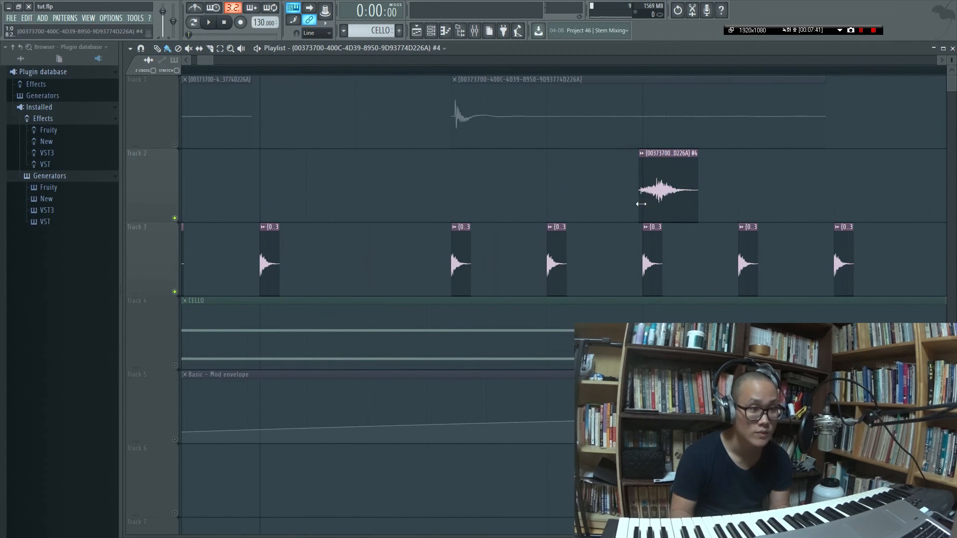
pyautogui.moveTo(640, 212)
pyautogui.mouseDown()
pyautogui.moveTo(667, 212)
pyautogui.moveTo(641, 210)
pyautogui.mouseUp()
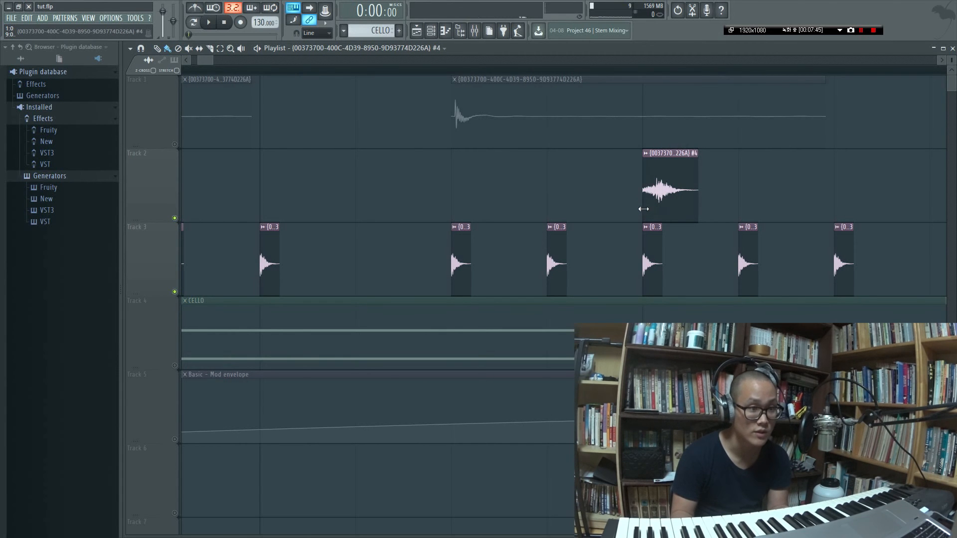
pyautogui.scroll(-3, 498, 253)
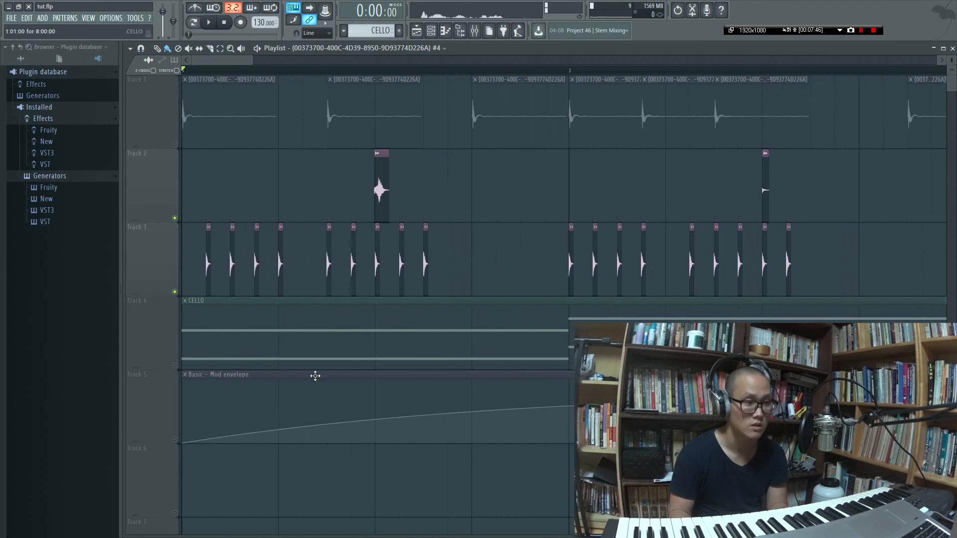
pyautogui.scroll(-4, 368, 239)
pyautogui.scroll(-2, 328, 348)
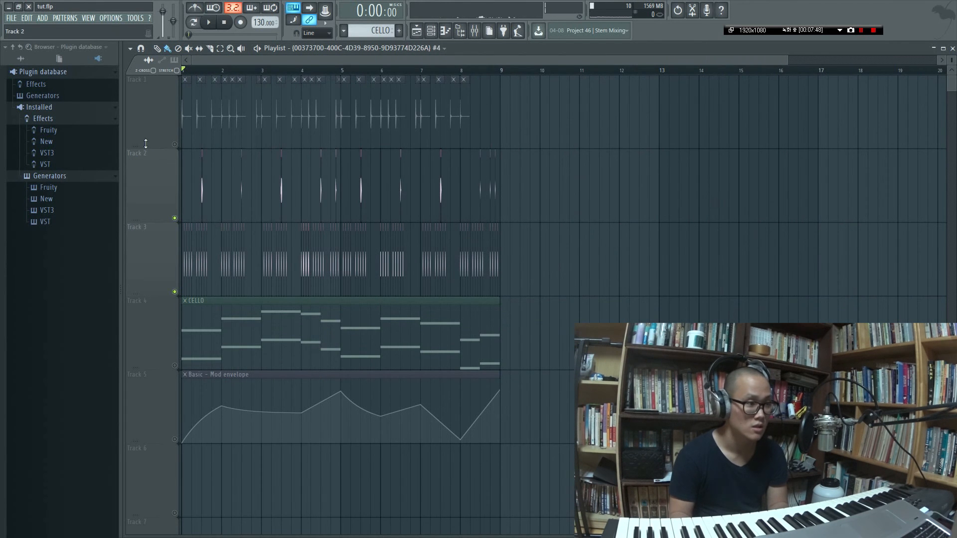
# Step: Unmute Track 1 and play the kick, snare and hi-hat tracks together, with the KICK track selected in the mixer
pyautogui.press('F6')
pyautogui.press('F9')
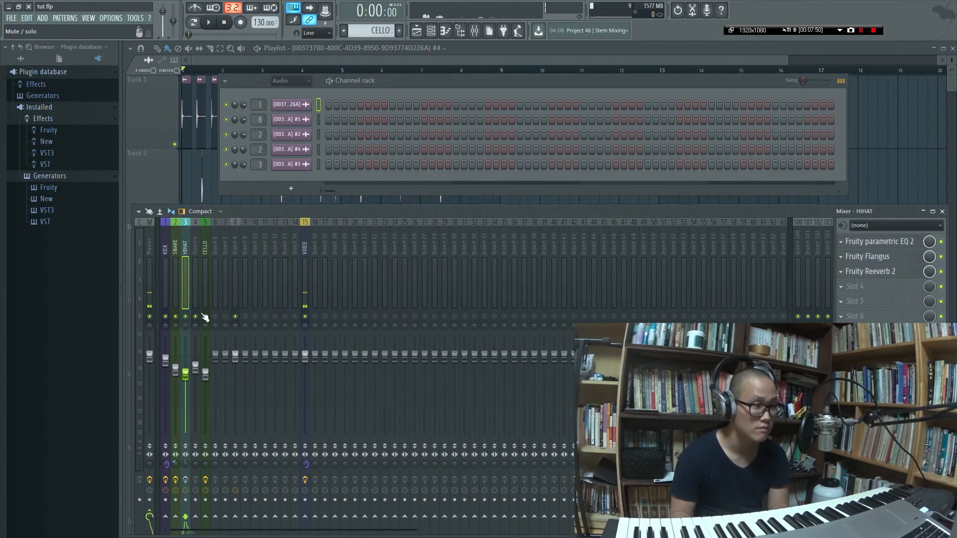
pyautogui.press('F12')
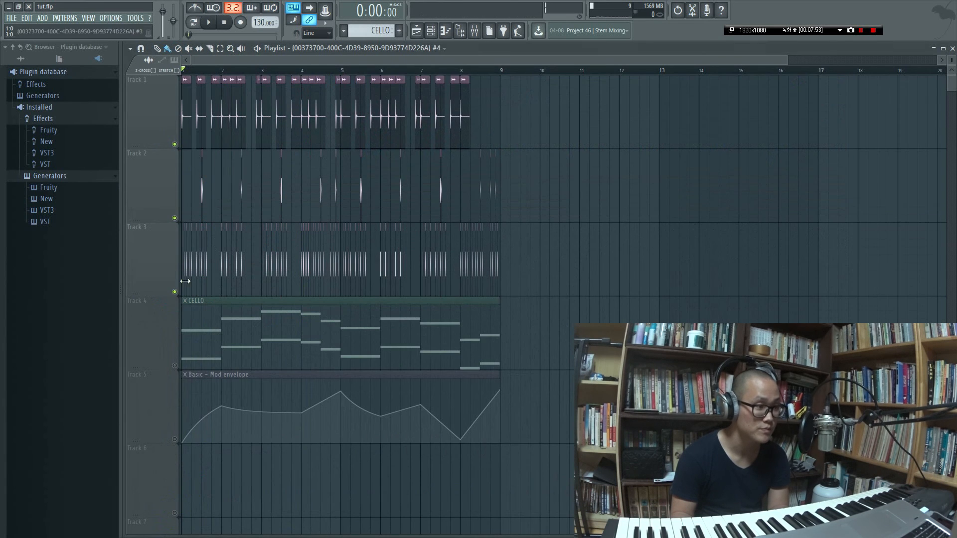
pyautogui.press('space')
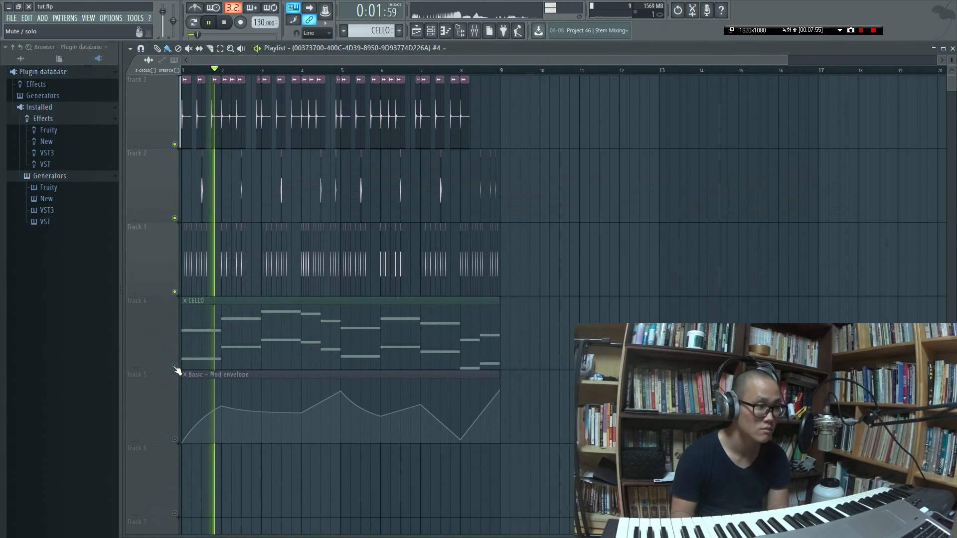
pyautogui.press('F6')
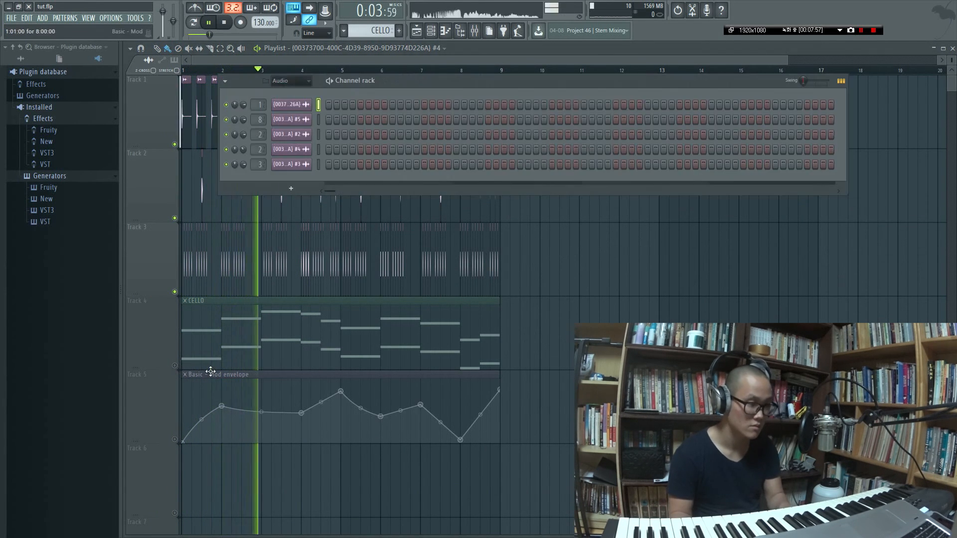
pyautogui.press('F9')
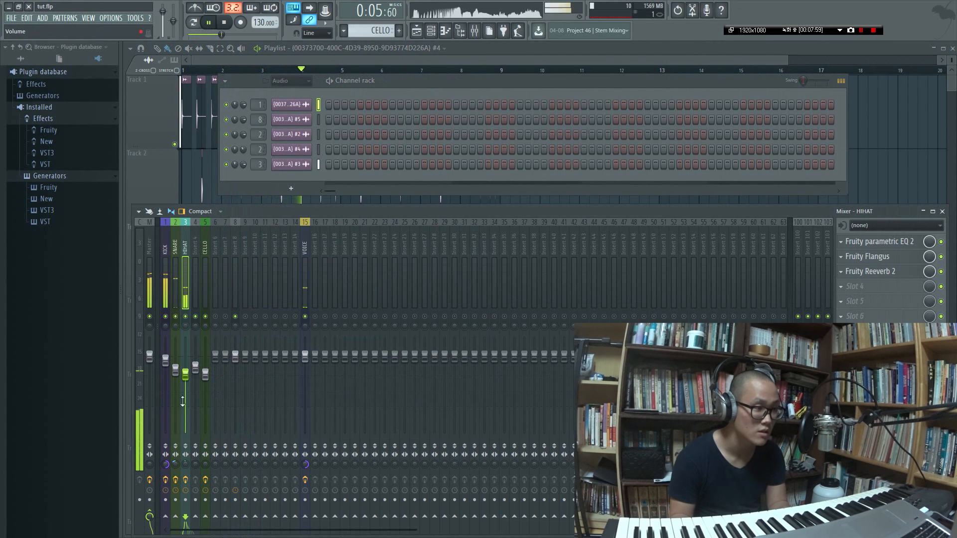
pyautogui.click(170, 462)
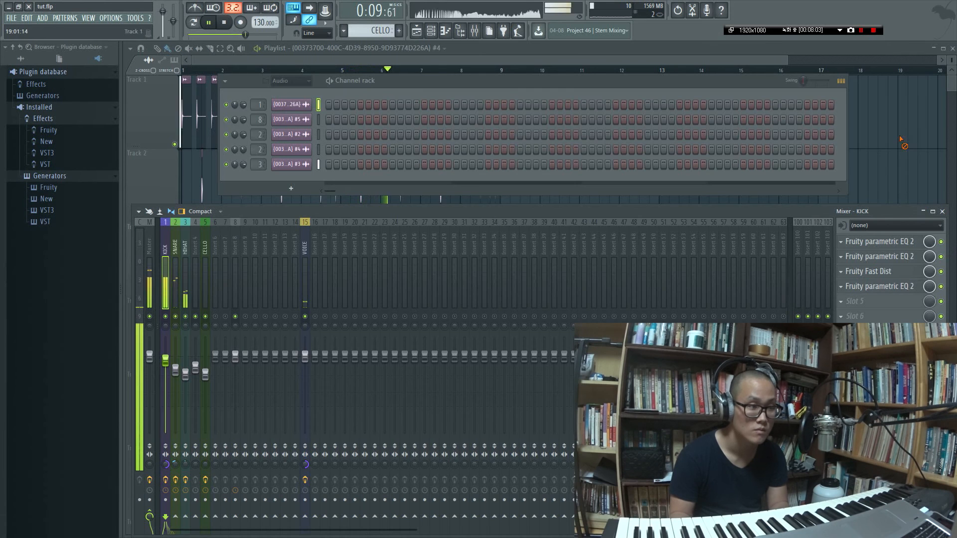
# Step: Return to the playlist during playback and unmute all remaining tracks, including the CELLO pattern and the Basic - Mod envelope automation
pyautogui.press('F12')
pyautogui.press('F6')
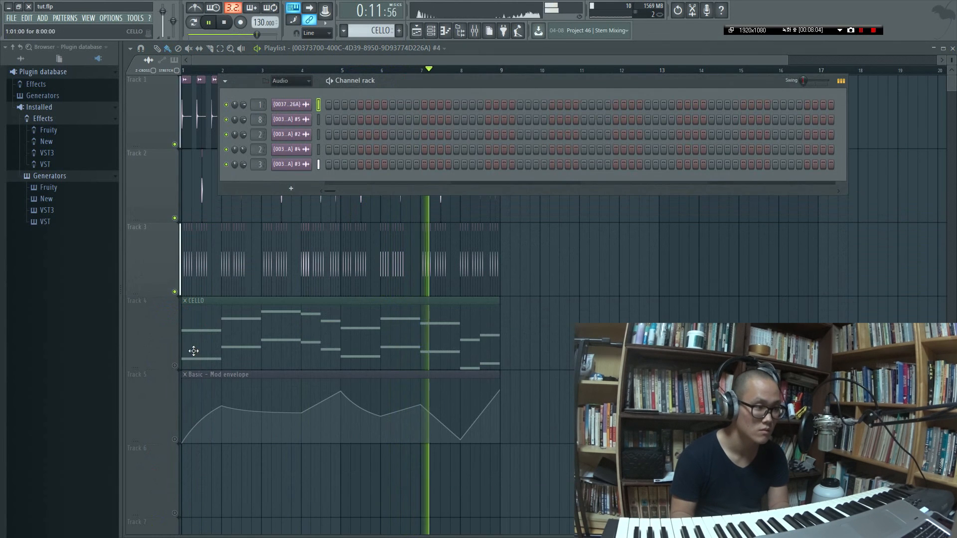
pyautogui.press('F9')
pyautogui.rightClick(171, 147)
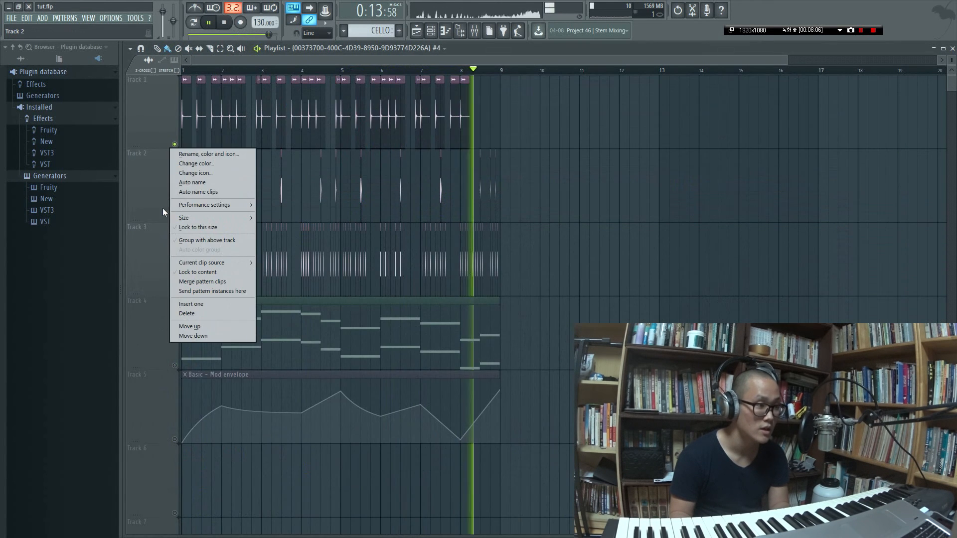
pyautogui.click(161, 207)
pyautogui.rightClick(175, 218)
pyautogui.rightClick(175, 218)
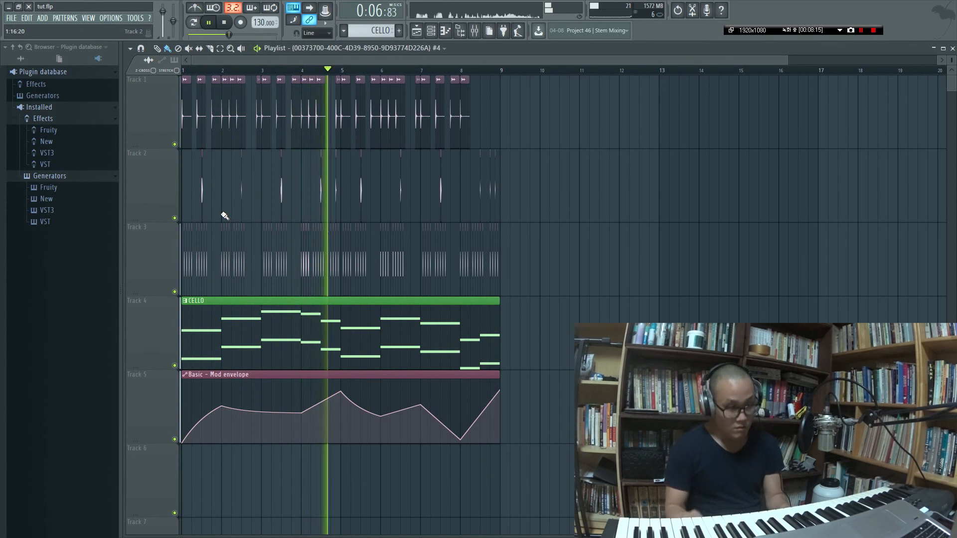
# Step: Review the channel settings of Track 2's first snare clip during playback, and close them to return to the full arrangement
pyautogui.scroll(5, 200, 180)
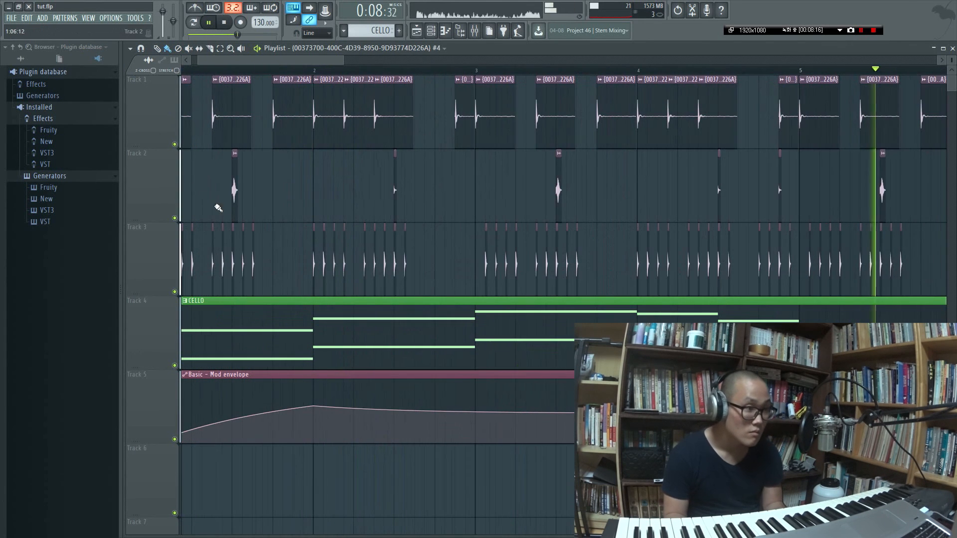
pyautogui.doubleClick(236, 185)
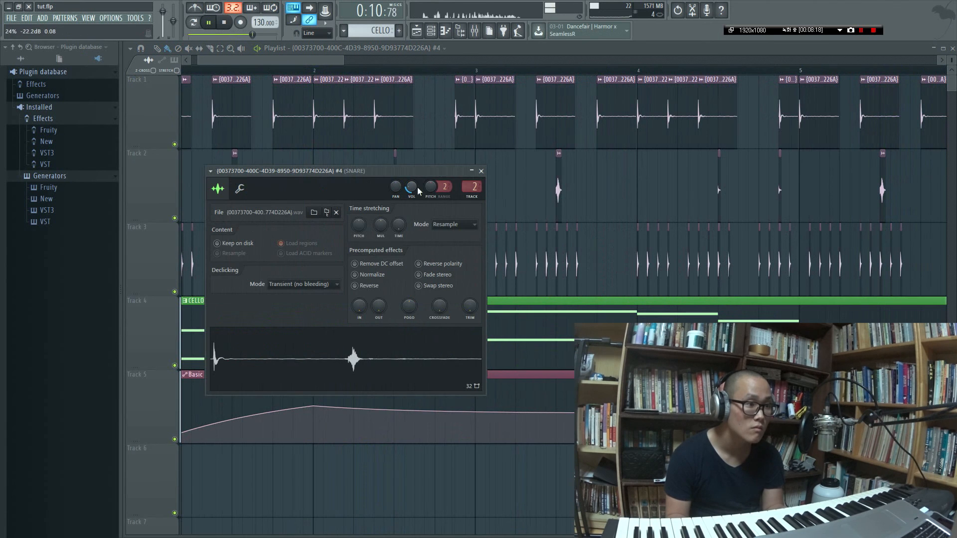
pyautogui.click(481, 171)
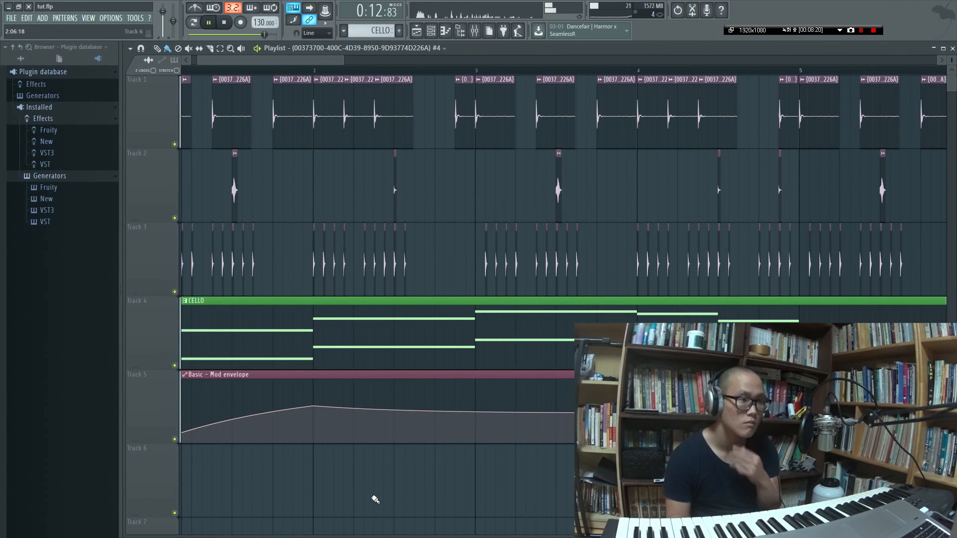
pyautogui.scroll(-5, 375, 499)
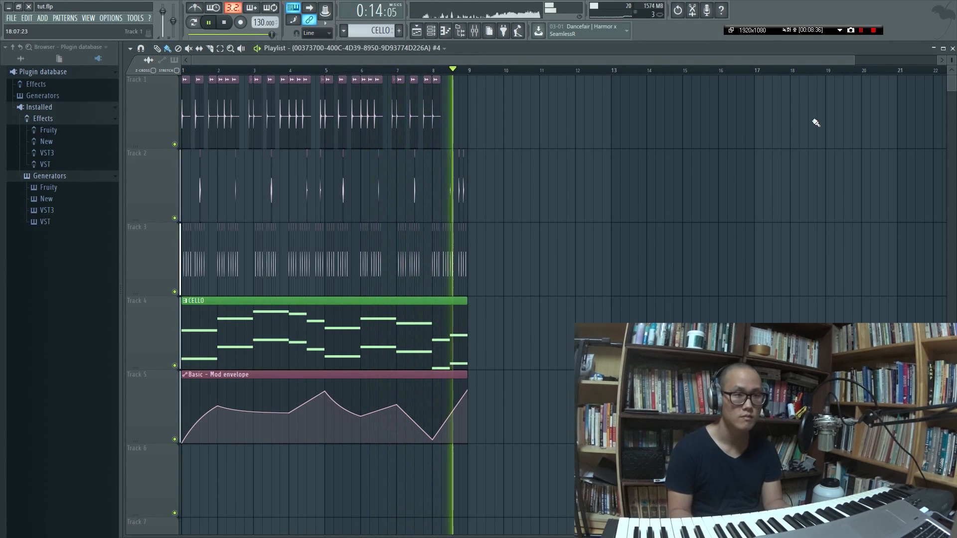
pyautogui.click(874, 31)
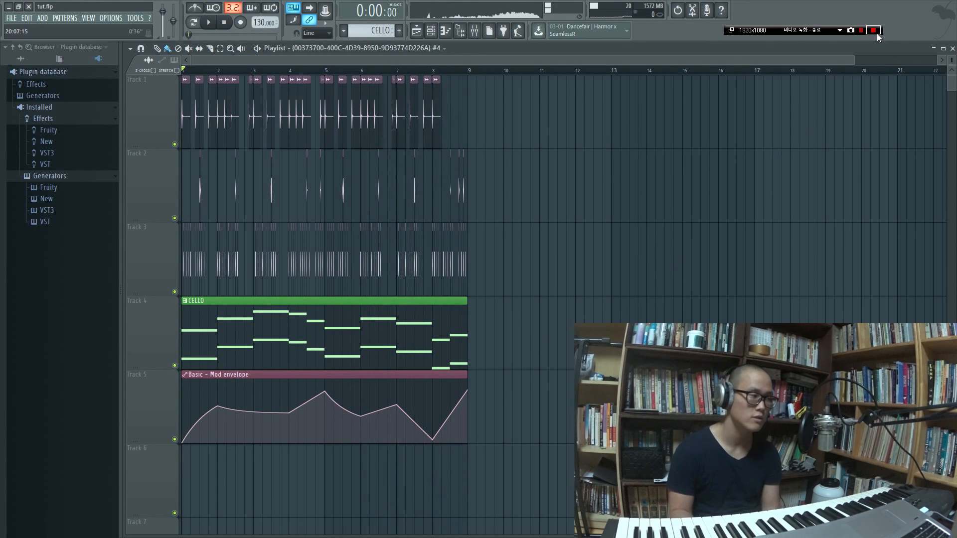